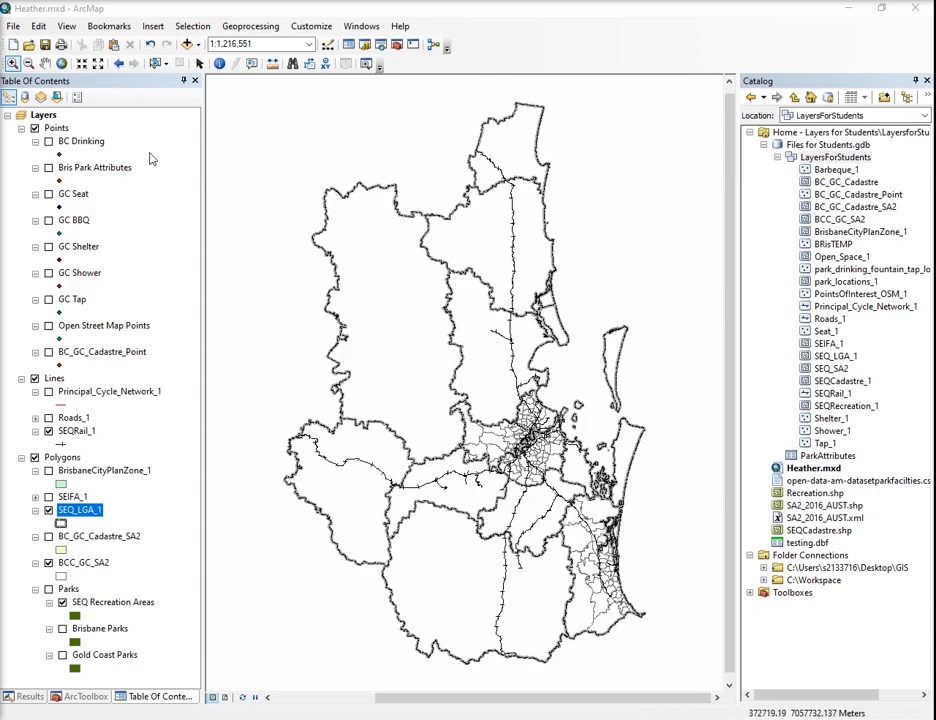
Step: Preview the GC Seat, BBQ, Shelter, Shower, Tap and Open Street Map Points layers on the map and hide them again
click(48, 194)
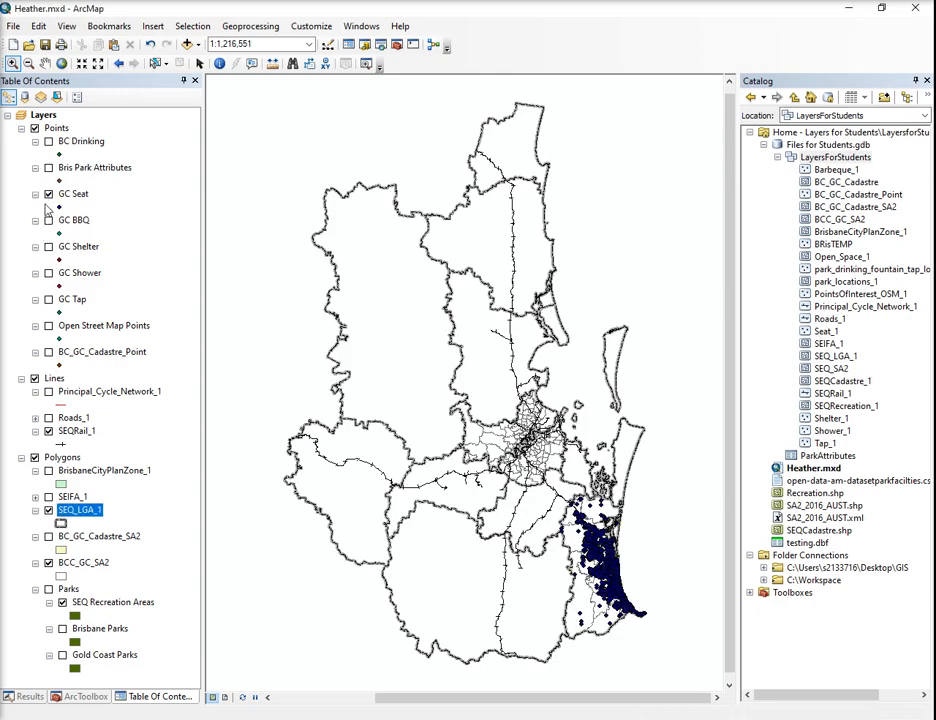
click(48, 273)
click(48, 299)
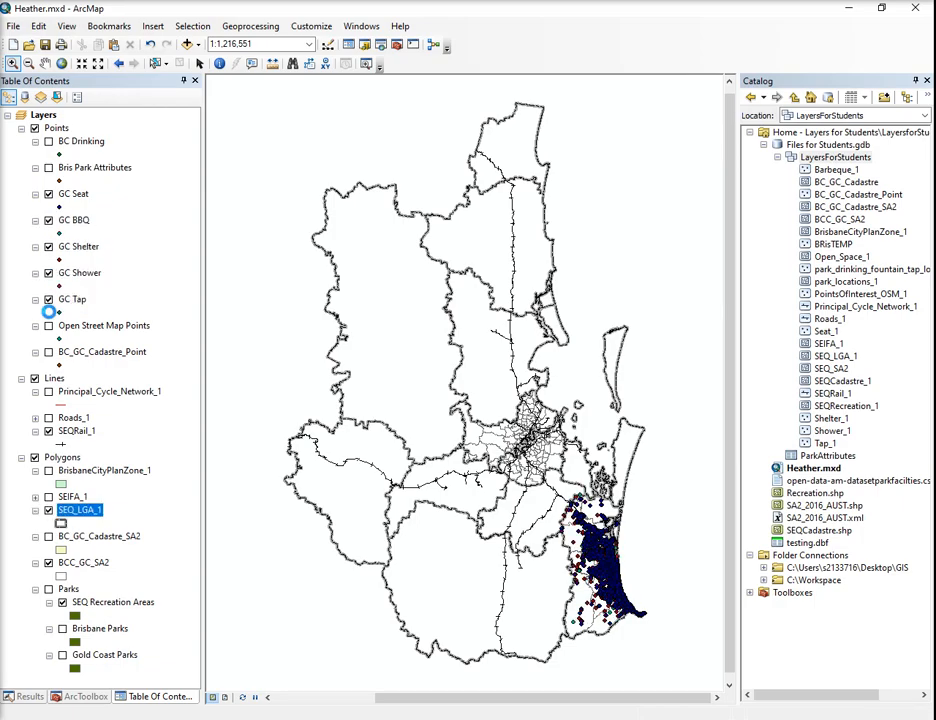
click(48, 326)
click(48, 326)
click(48, 194)
click(48, 220)
click(48, 246)
click(48, 273)
click(48, 299)
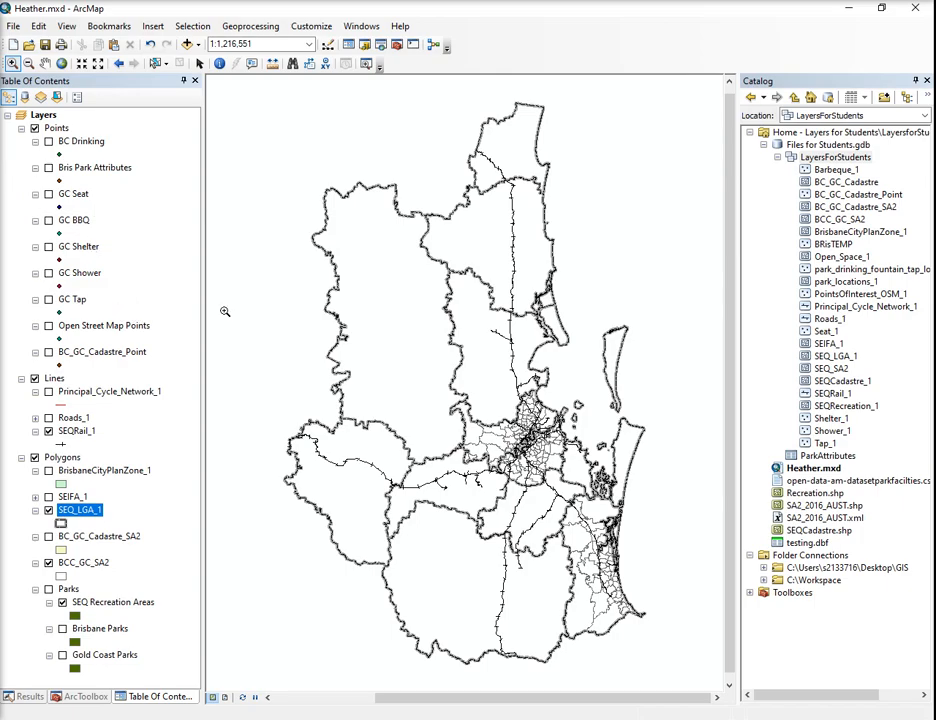
Step: Show the Parks group on the map and briefly preview the BC Drinking and Bris Park Attributes layers
click(48, 589)
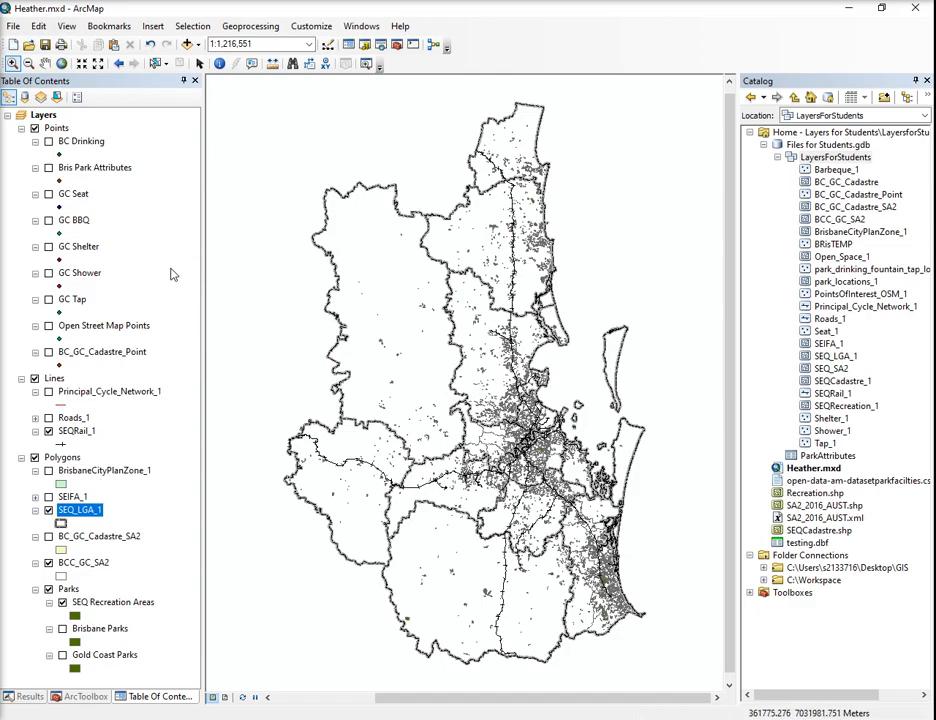
click(48, 142)
click(47, 168)
click(47, 143)
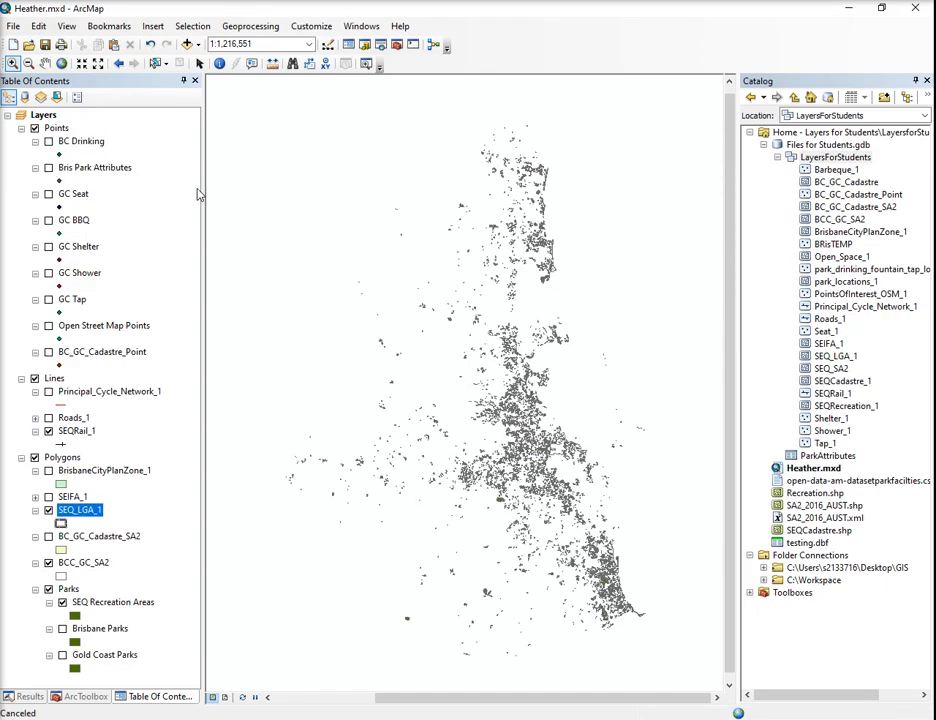
Step: Review the item types listed in the attribute table of Bris Park Attributes and close the table
right_click(86, 168)
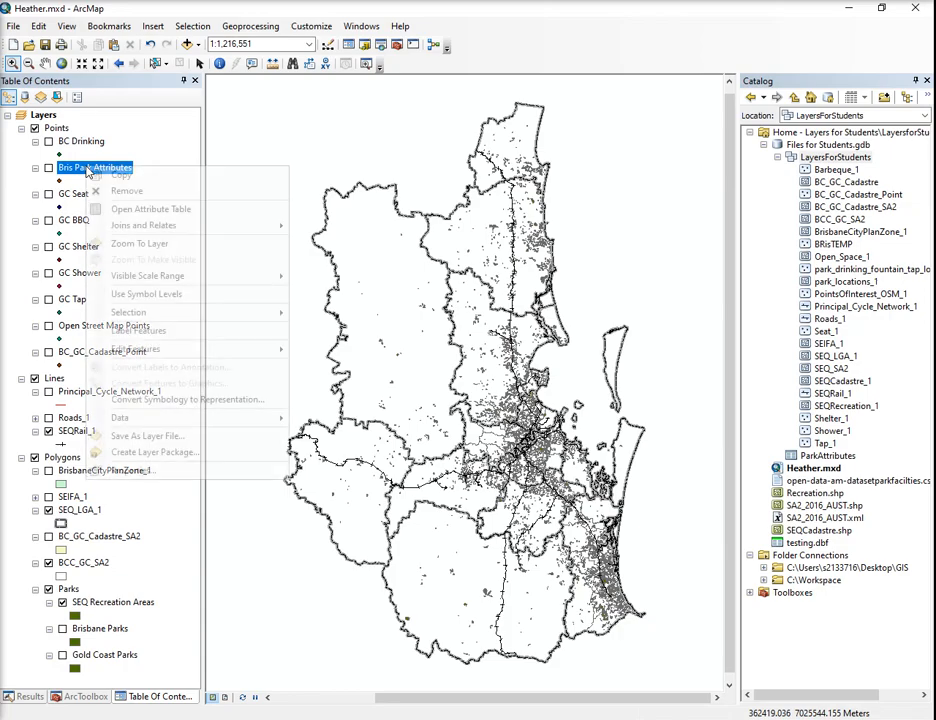
click(183, 207)
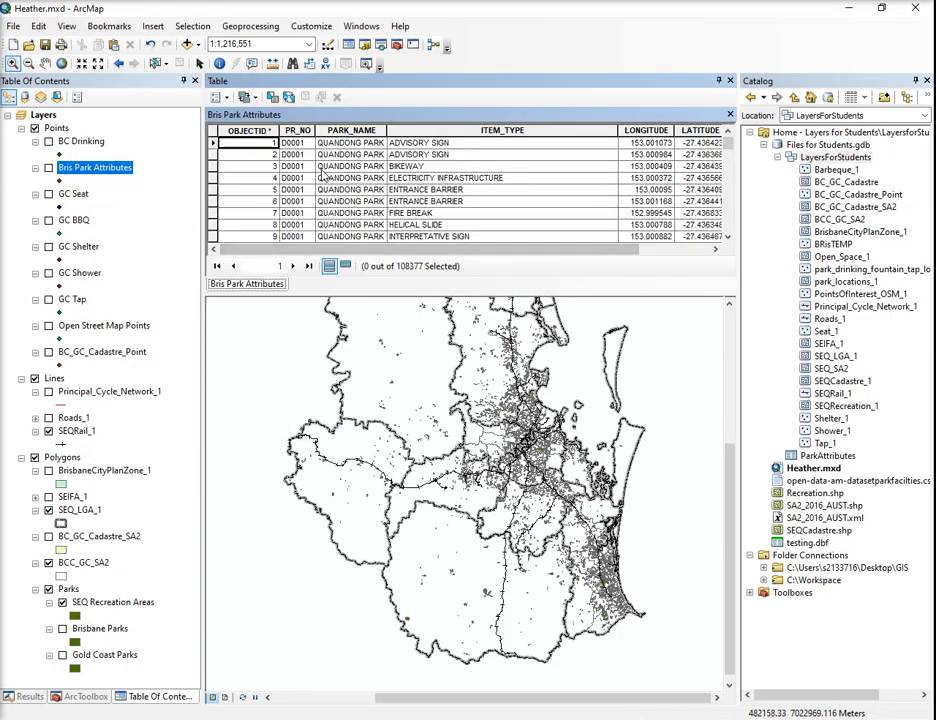
scroll(484, 163, down, 9)
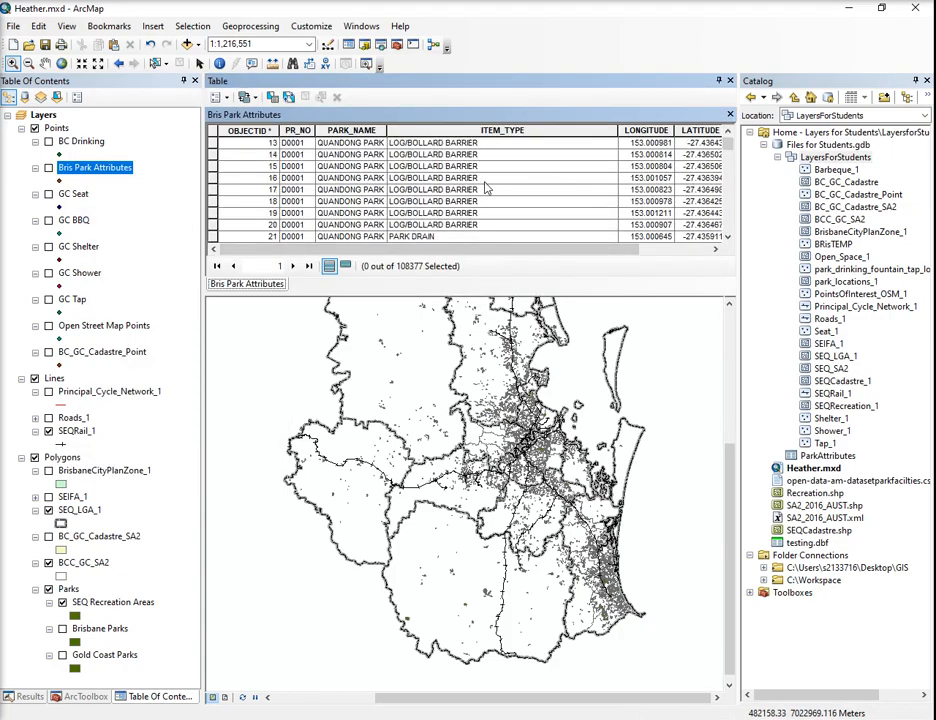
scroll(484, 193, down, 6)
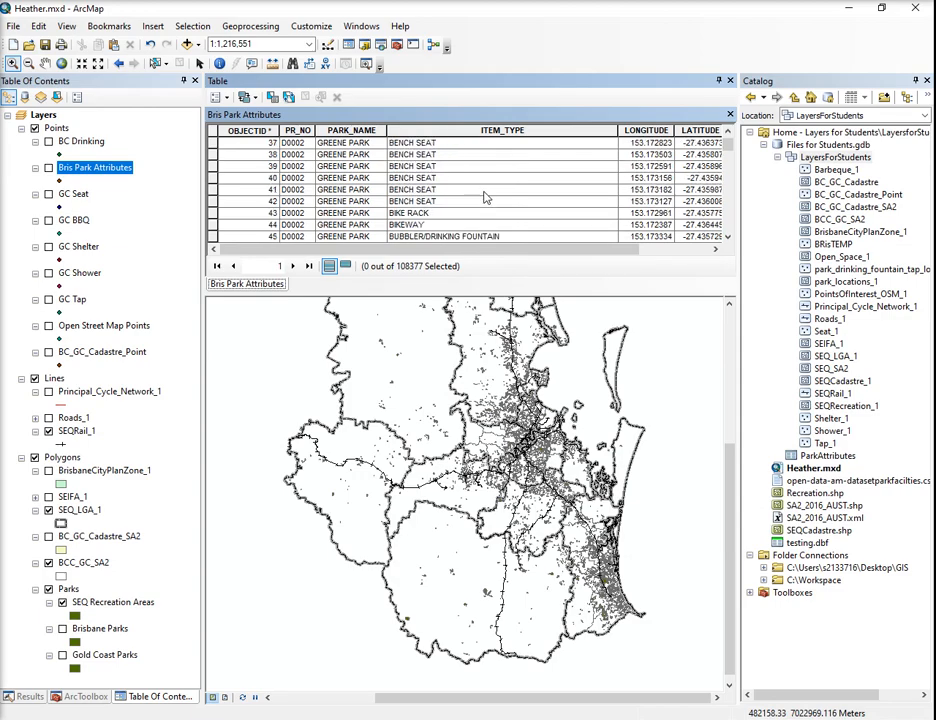
scroll(486, 197, up, 4)
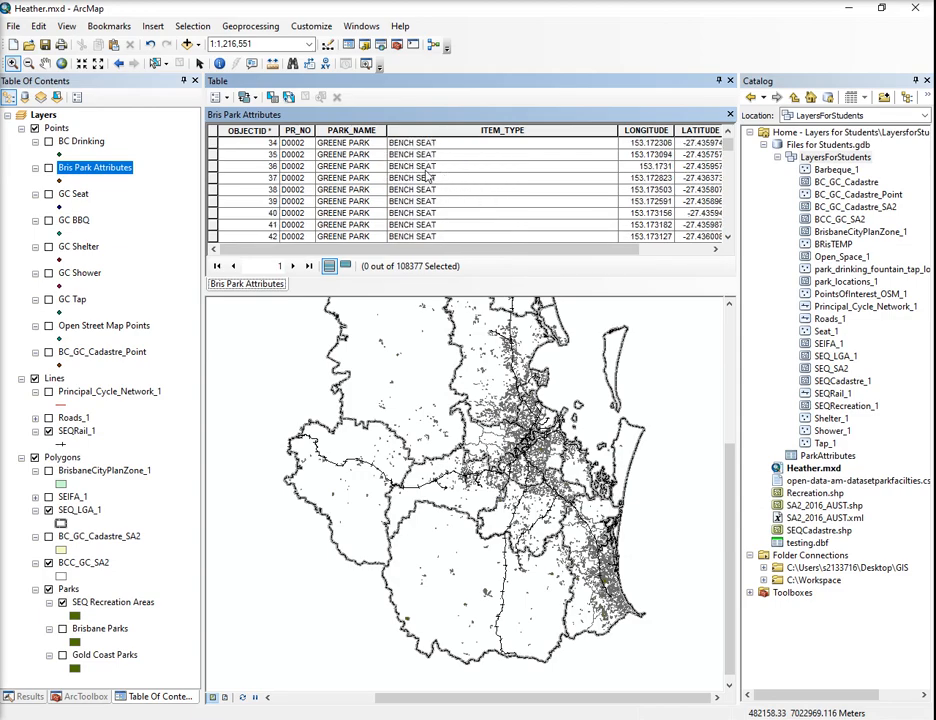
click(730, 82)
Step: Open Select By Attributes and set Bris Park Attributes as the layer to query
click(193, 25)
click(221, 45)
click(436, 203)
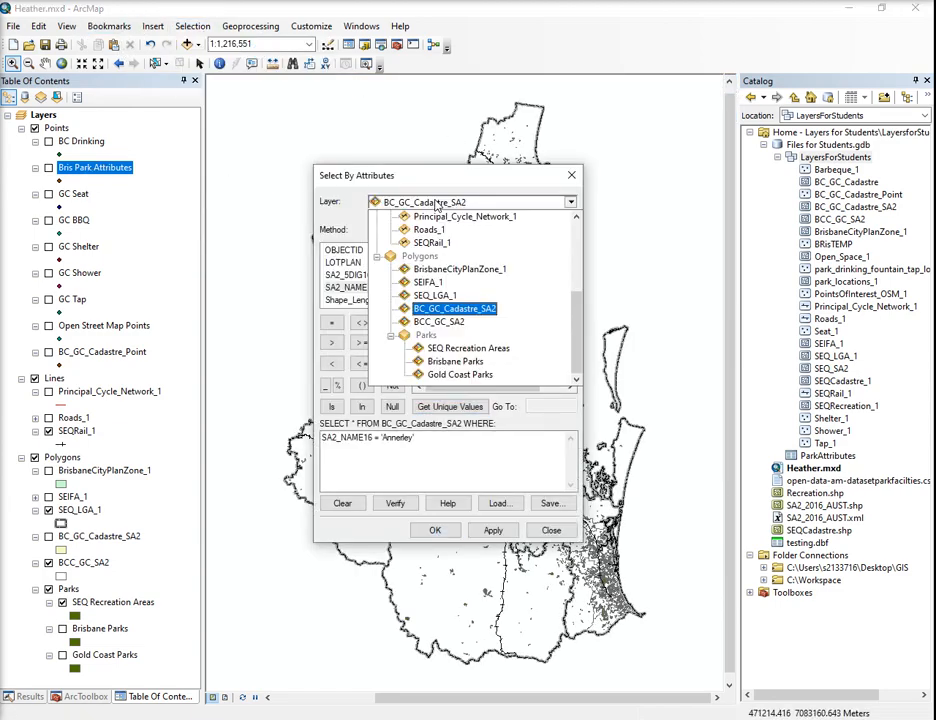
scroll(470, 262, up, 4)
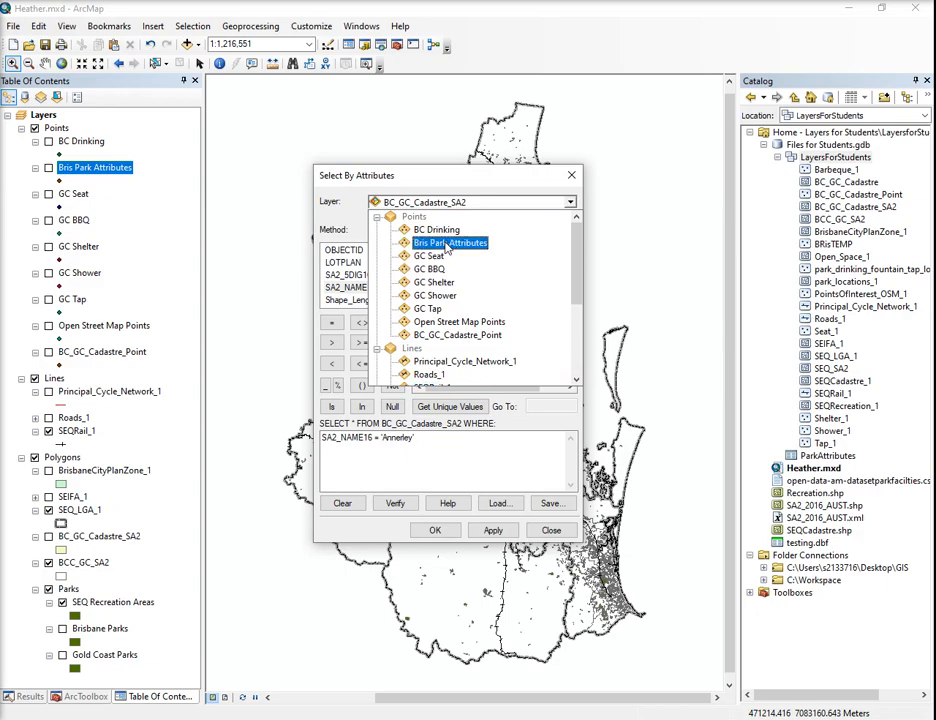
click(447, 246)
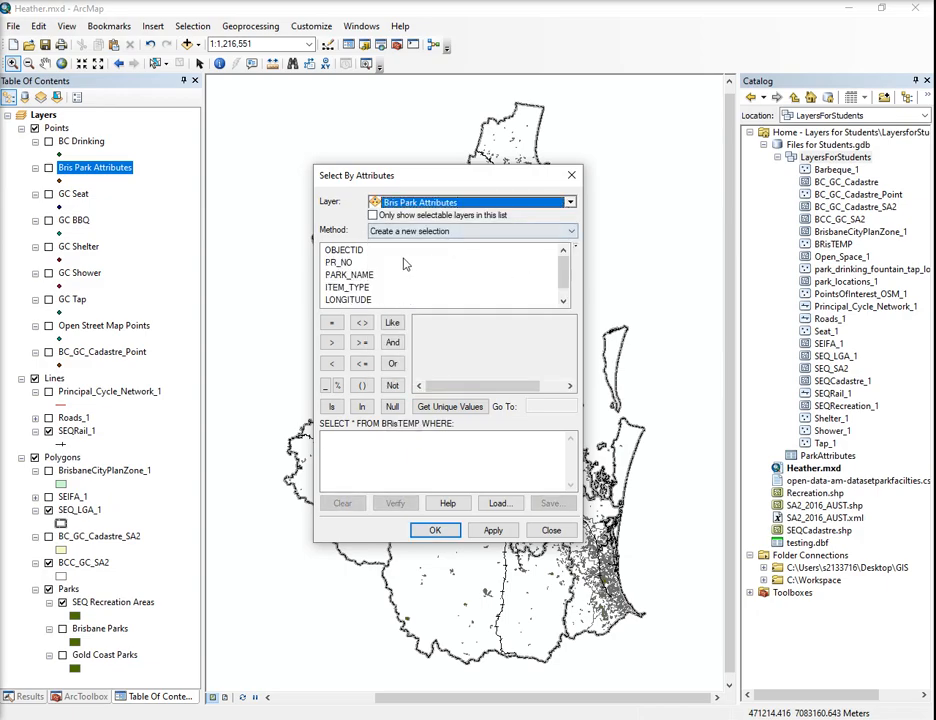
Step: Begin the query expression with ITEM_TYPE = and list the unique values of that field
double_click(347, 287)
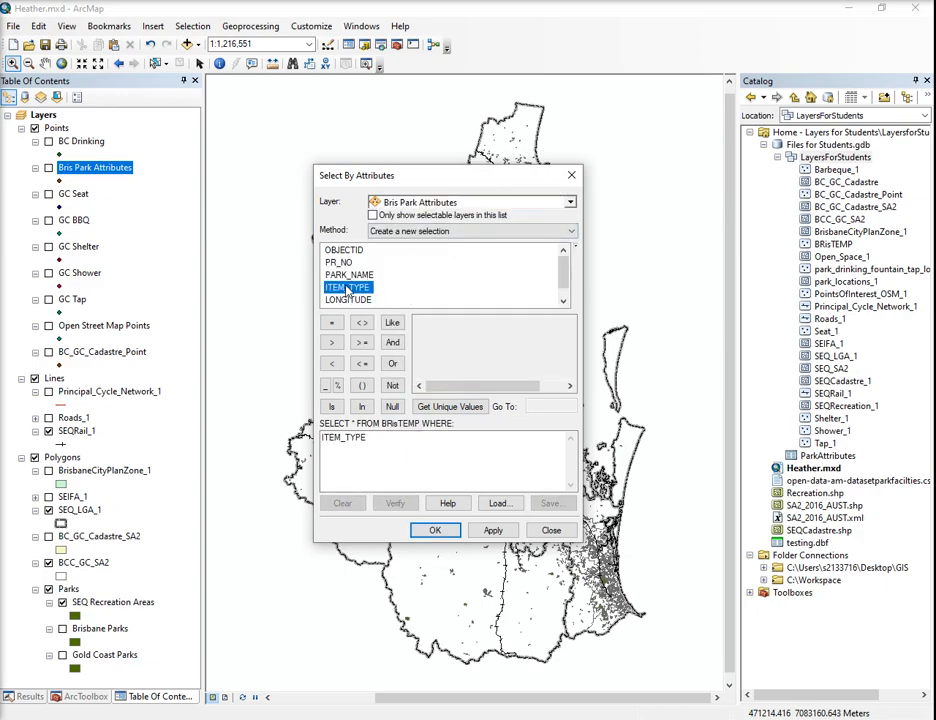
click(331, 322)
click(452, 406)
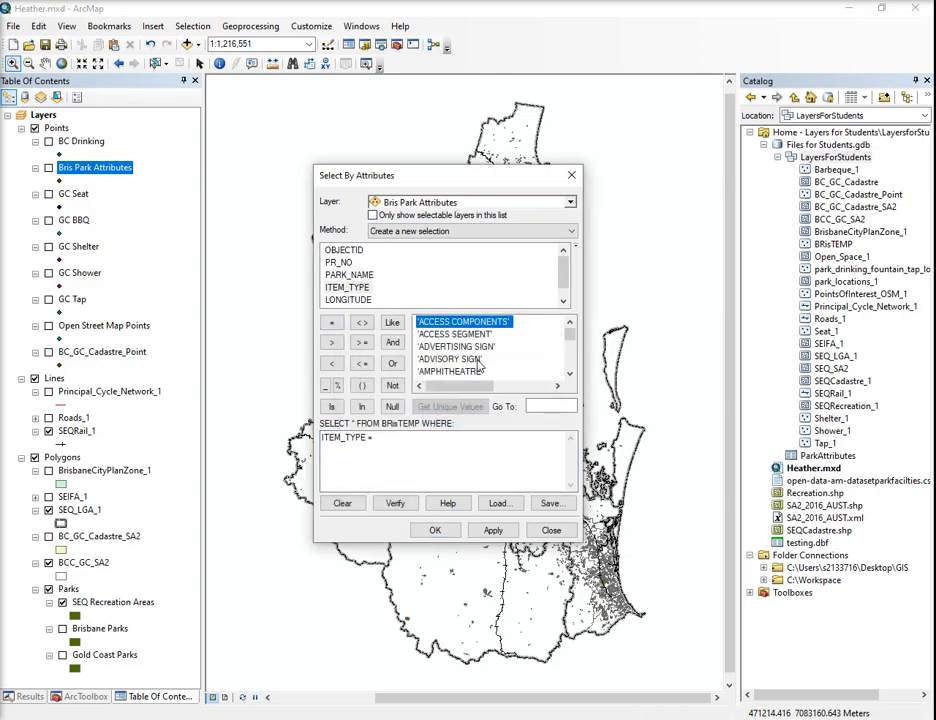
Step: Look through the unique ITEM_TYPE values for the kinds of park facilities available
scroll(493, 352, down, 4)
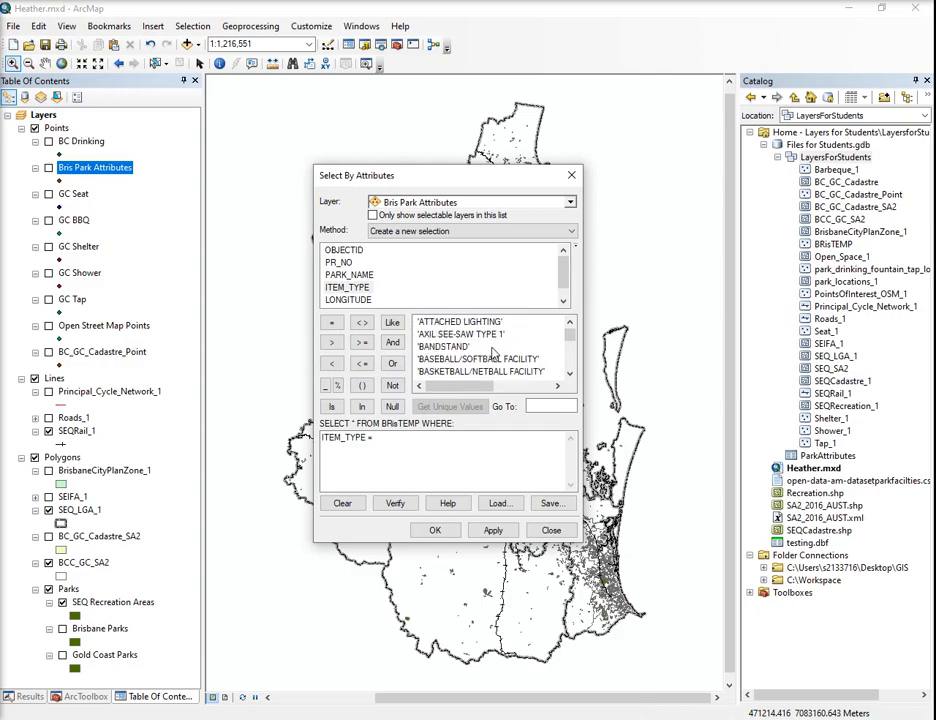
scroll(493, 352, down, 1)
scroll(493, 352, down, 3)
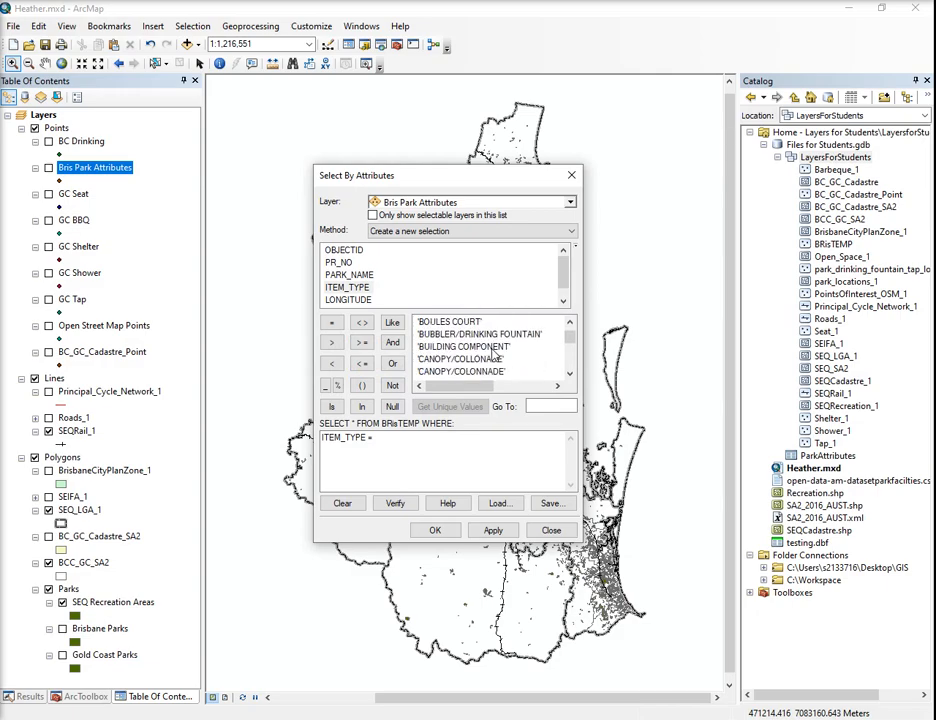
scroll(493, 354, down, 1)
scroll(493, 354, down, 1)
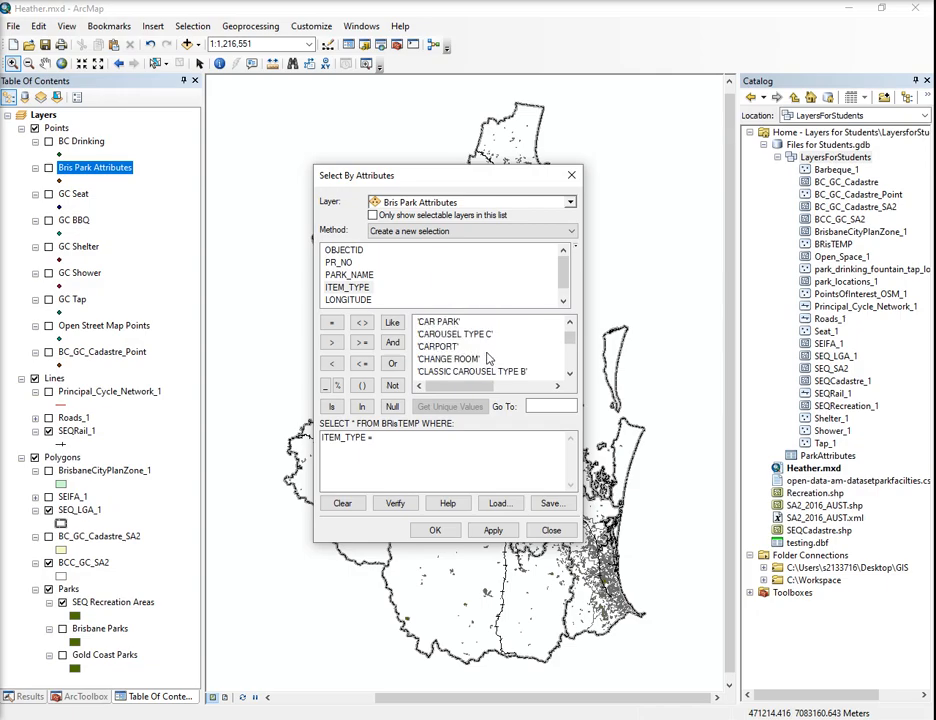
scroll(485, 354, down, 2)
scroll(483, 349, down, 2)
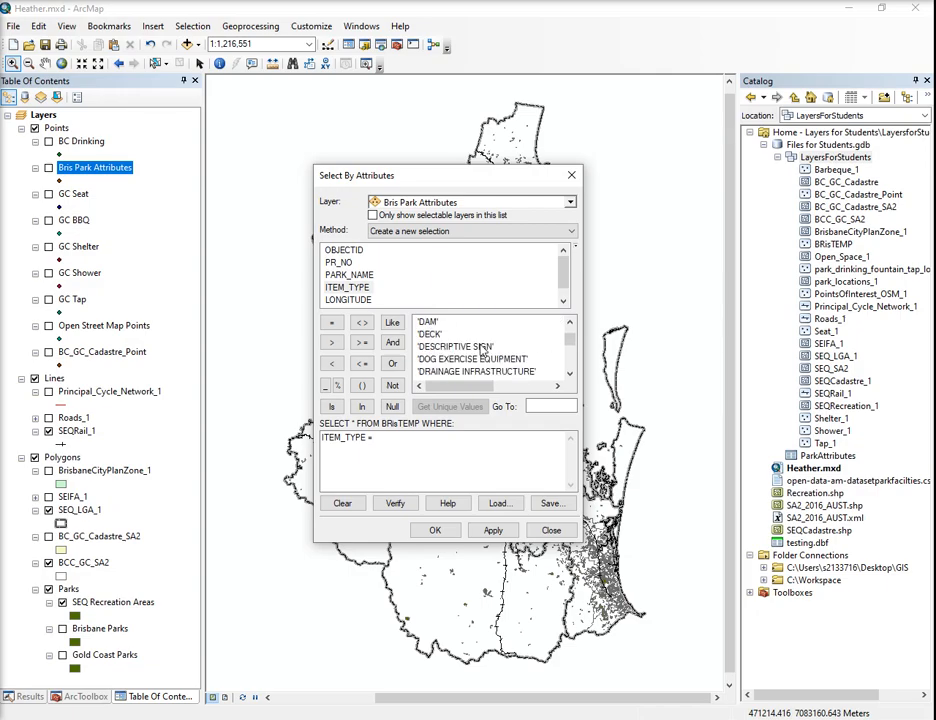
scroll(483, 349, down, 1)
scroll(483, 350, down, 2)
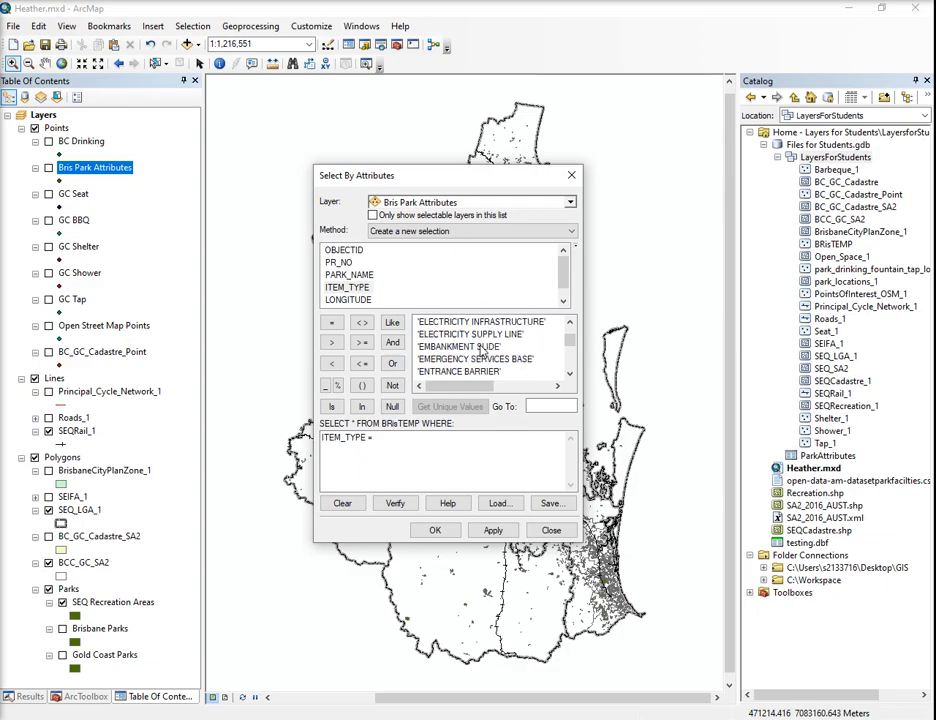
scroll(483, 349, down, 3)
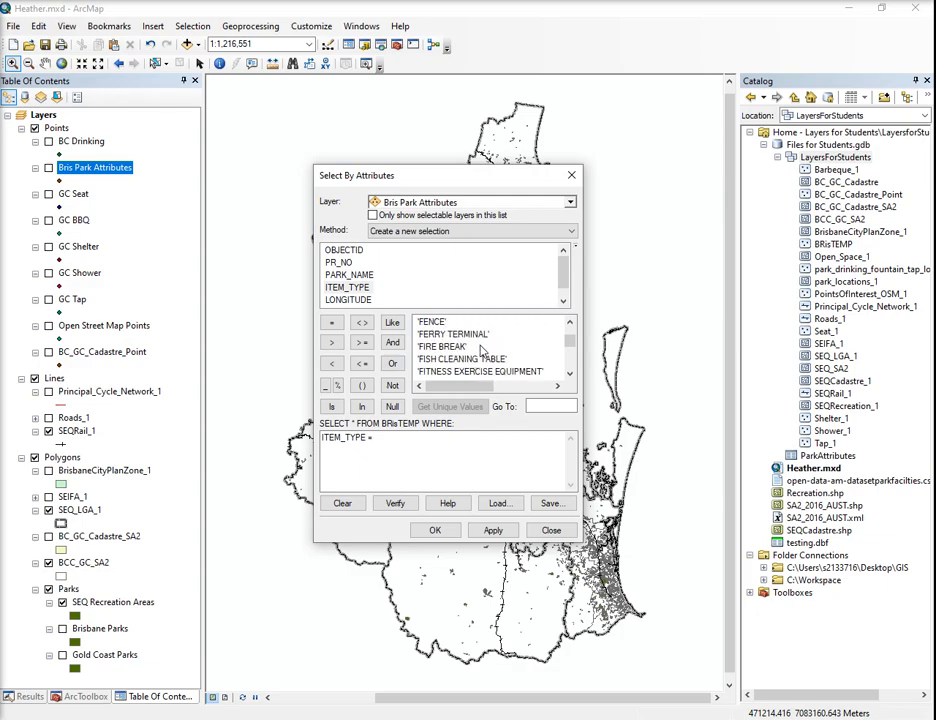
scroll(483, 349, down, 3)
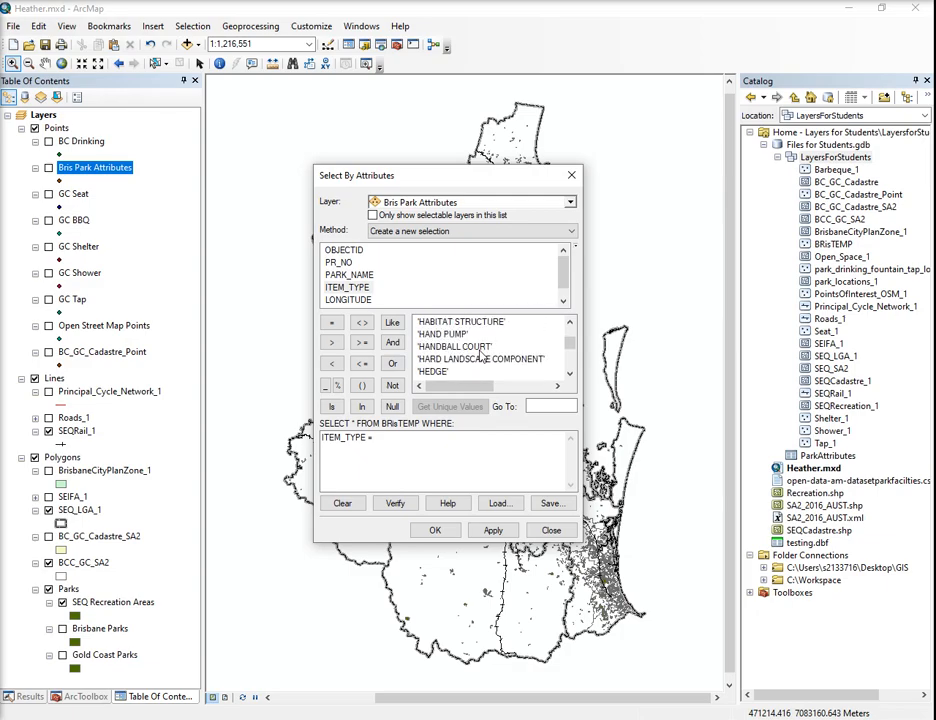
scroll(481, 352, down, 2)
scroll(480, 355, down, 2)
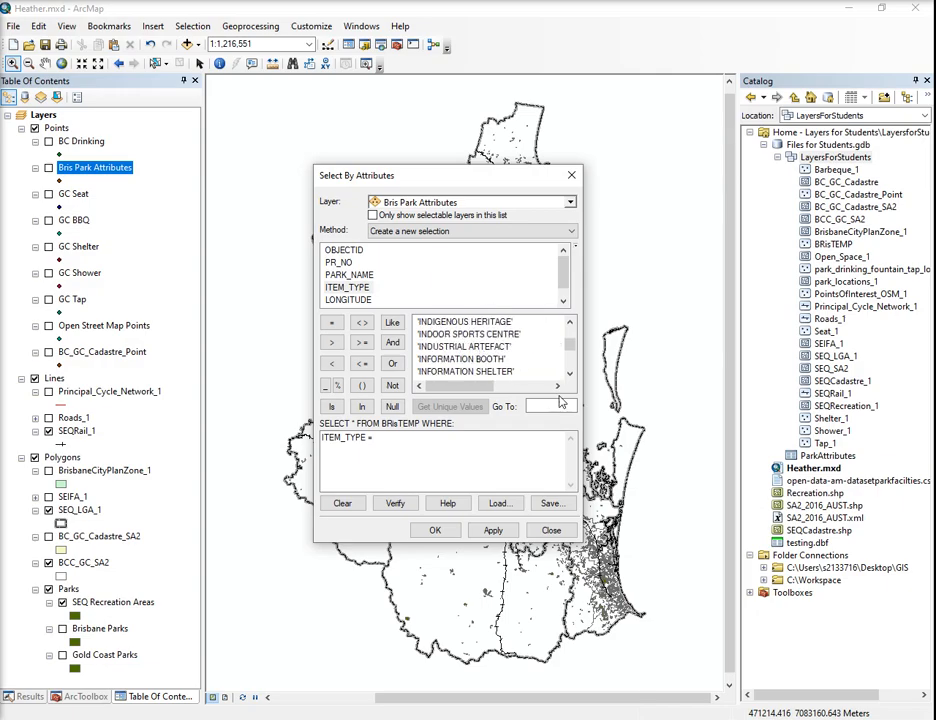
scroll(495, 355, down, 1)
Step: Find the values starting with "shad", complete the expression as ITEM_TYPE = 'SHADE STRUCTURE' and run the selection
click(550, 406)
text(shad)
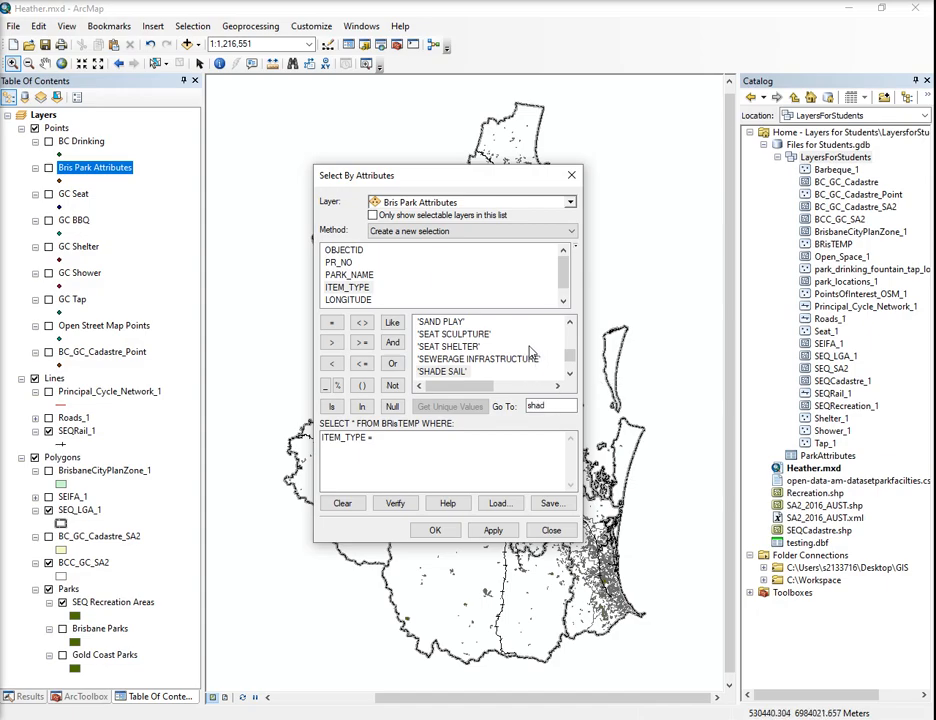
scroll(530, 352, down, 1)
double_click(467, 347)
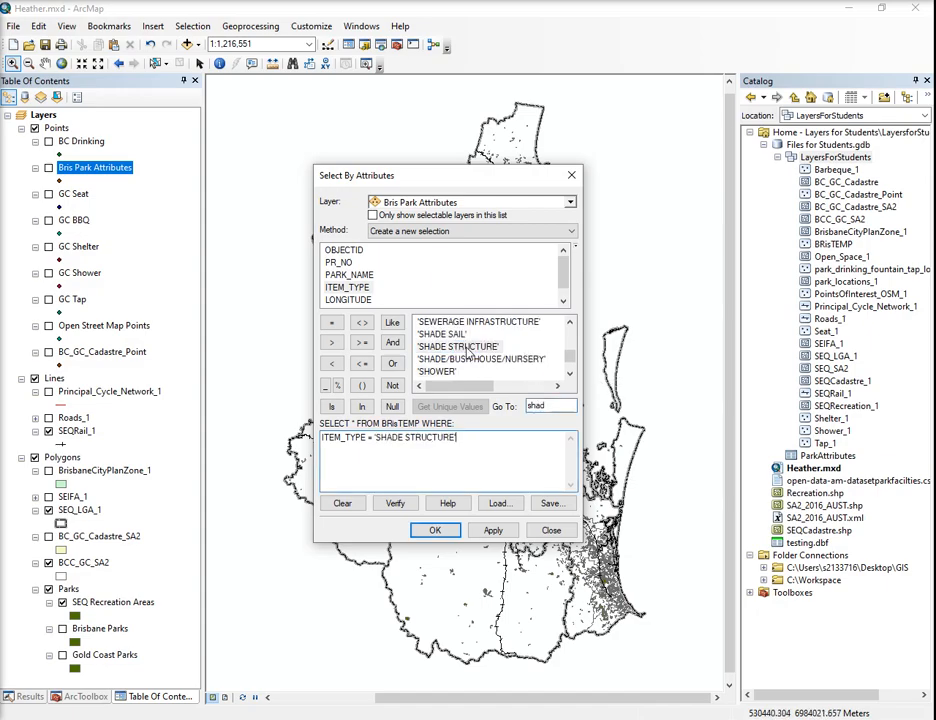
click(432, 530)
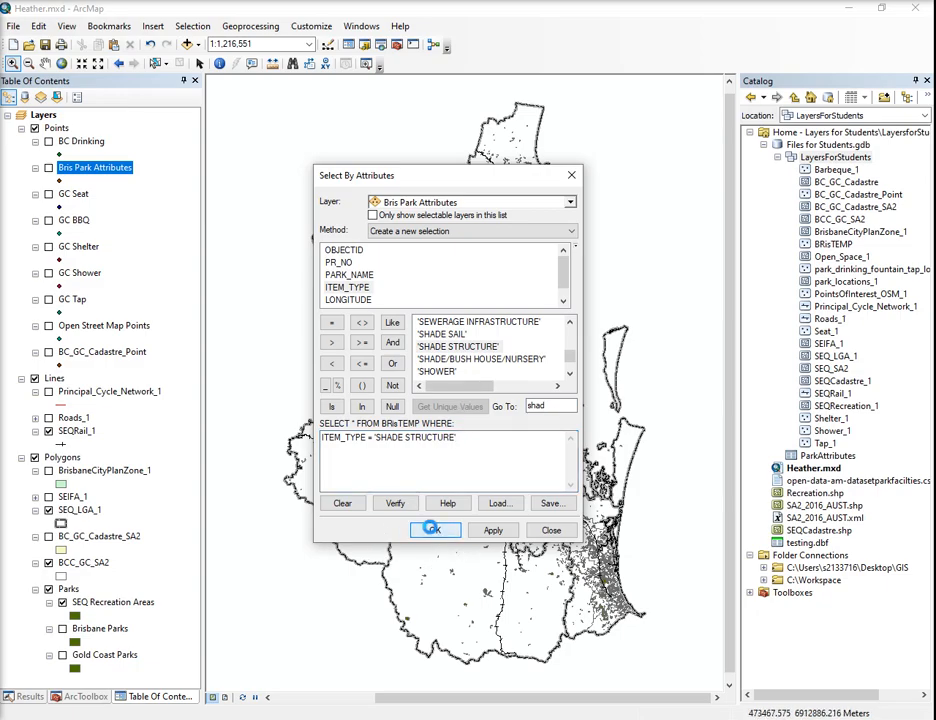
Step: Show the Bris Park Attributes layer and bring the selected points around Brisbane into close view
click(48, 168)
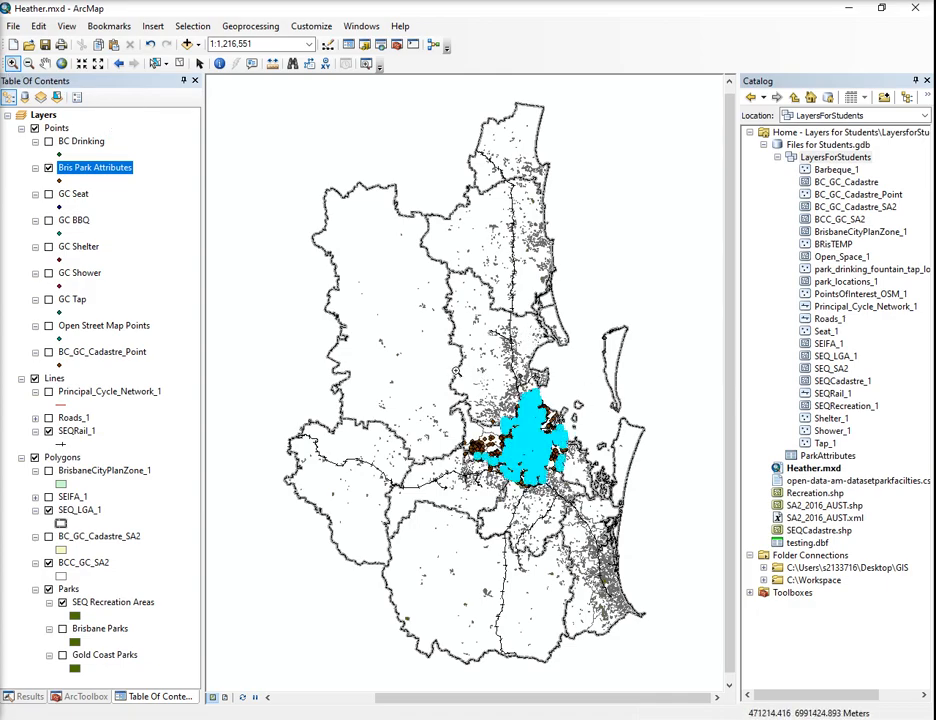
drag(453, 378, 583, 503)
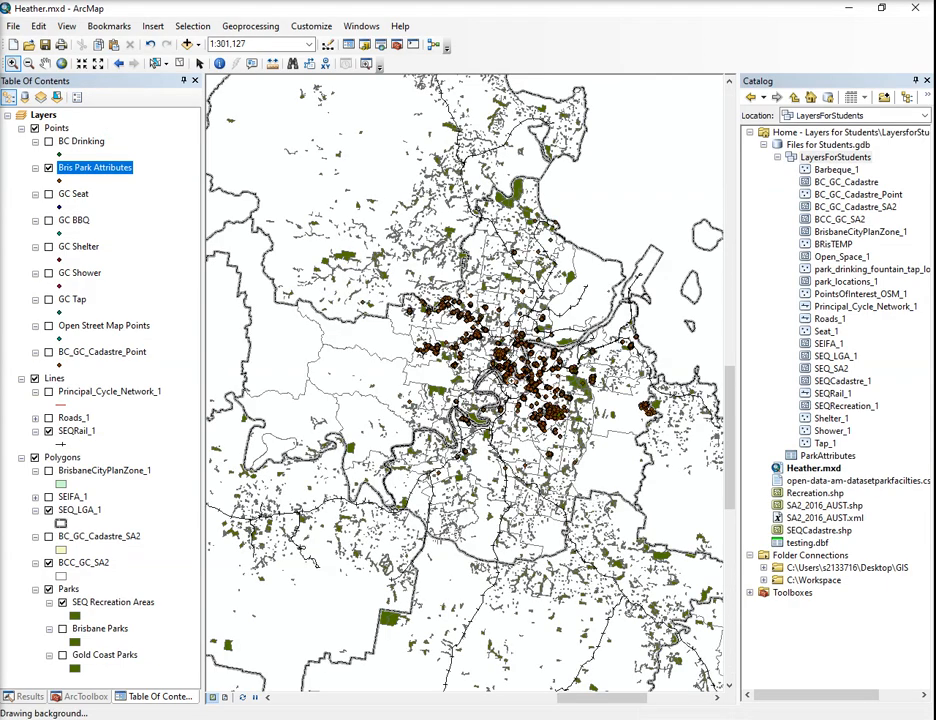
drag(354, 250, 656, 549)
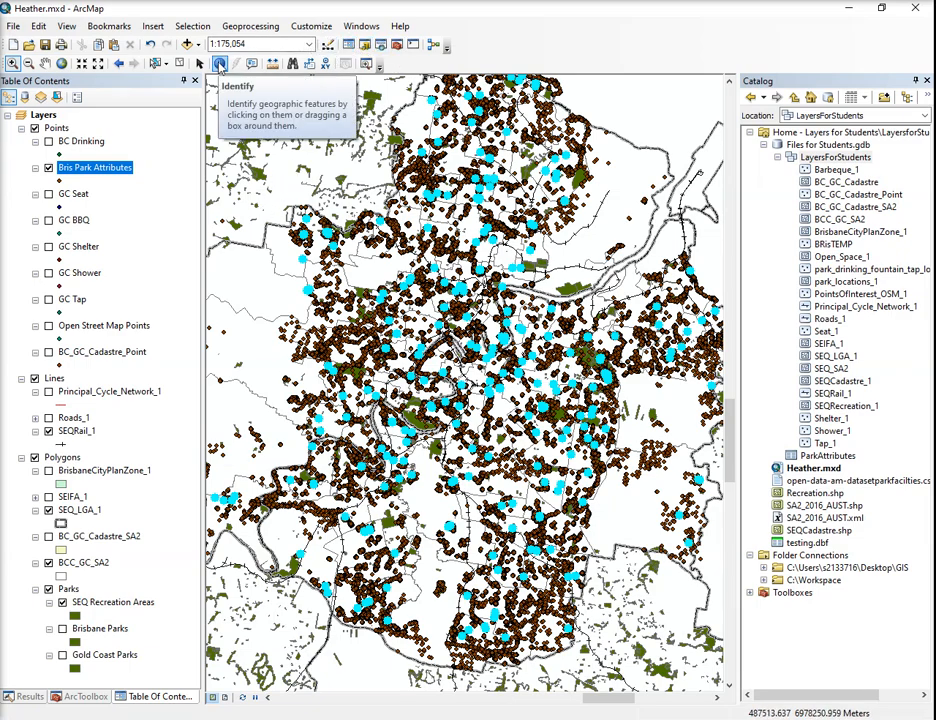
Step: Identify one of the highlighted shade structure points in north-western Brisbane and close its results
drag(252, 188, 355, 292)
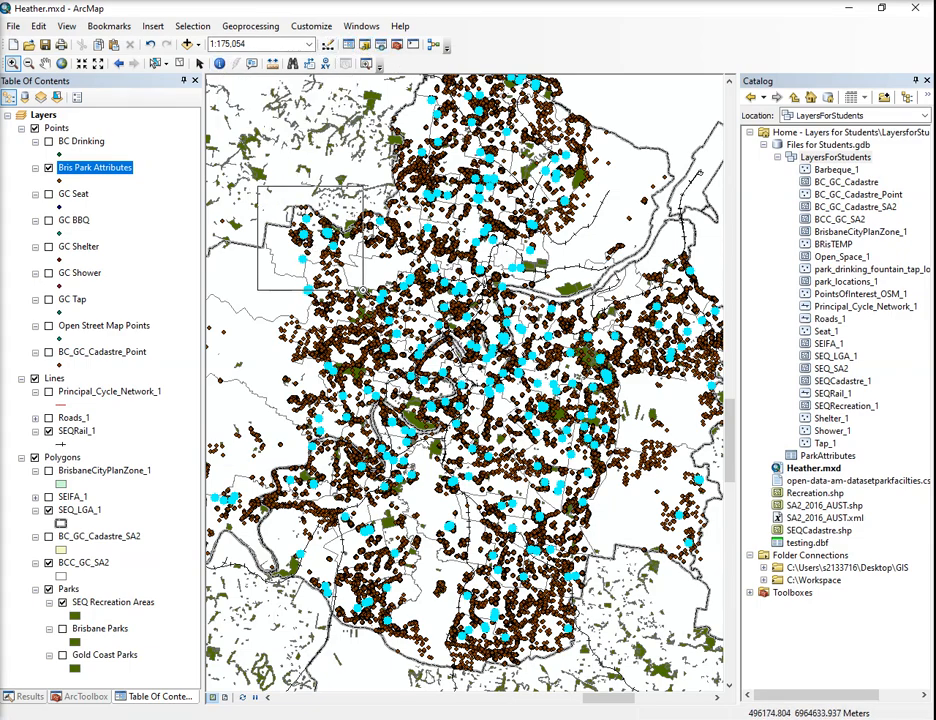
click(219, 63)
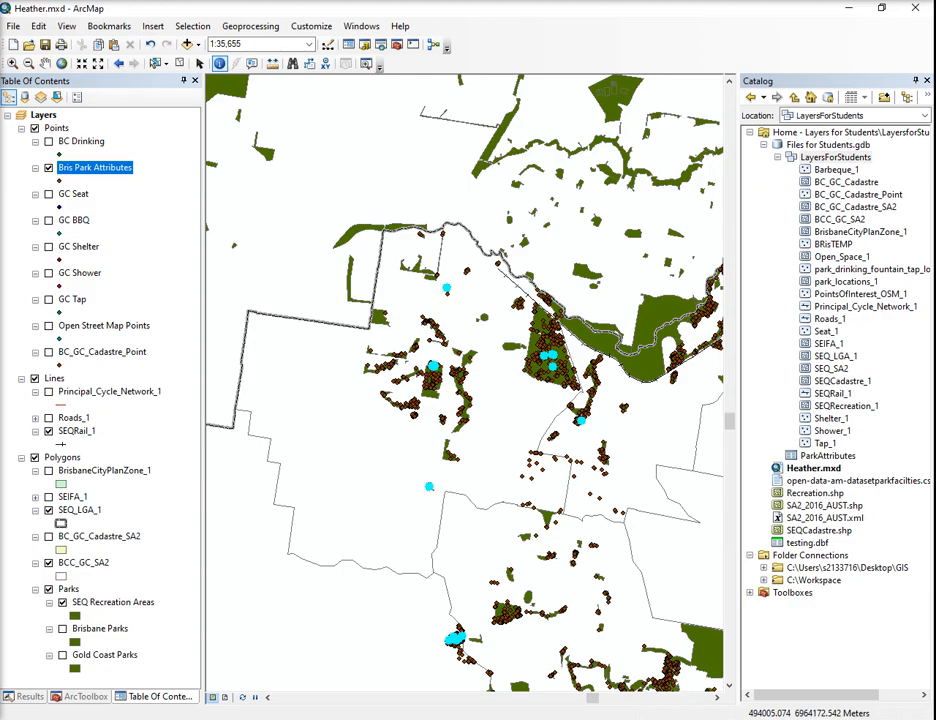
drag(430, 712, 374, 148)
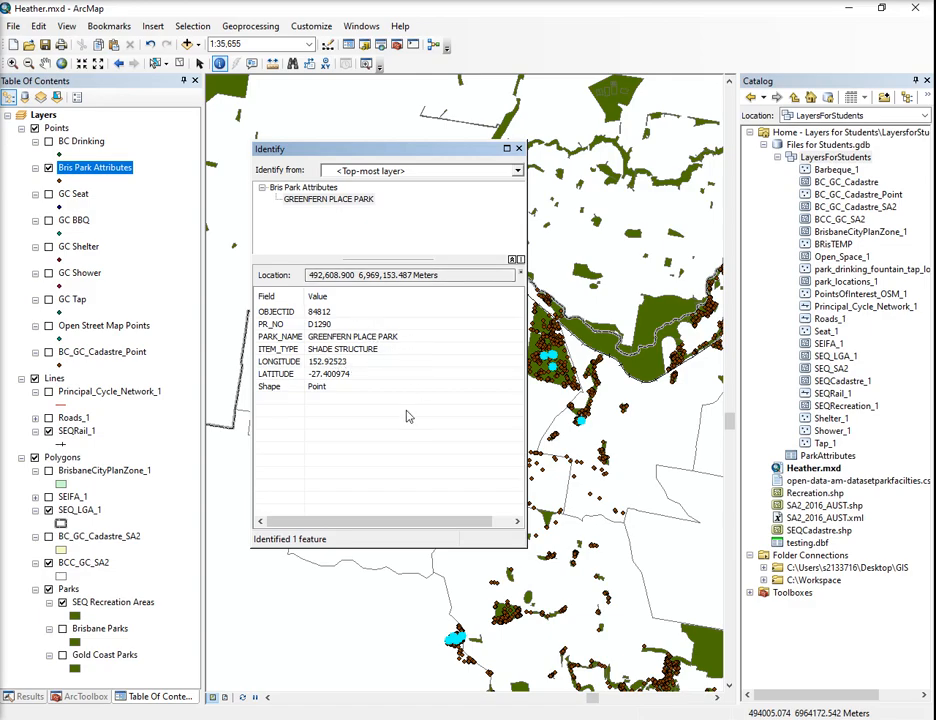
click(519, 148)
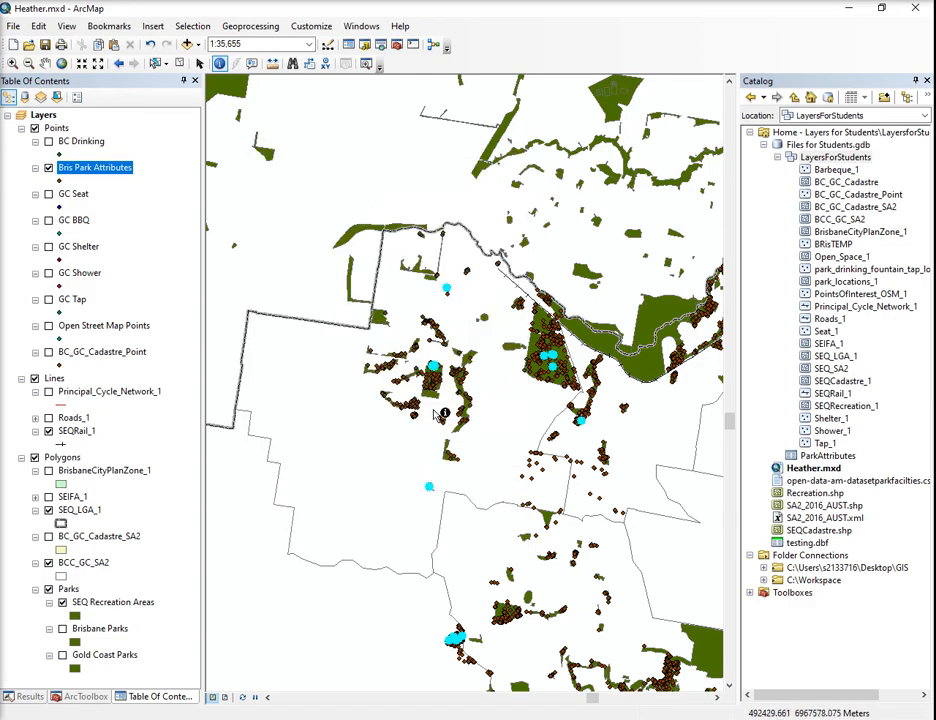
Step: Clear the shade structure selection from the Bris Park Attributes layer
scroll(440, 395, down, 5)
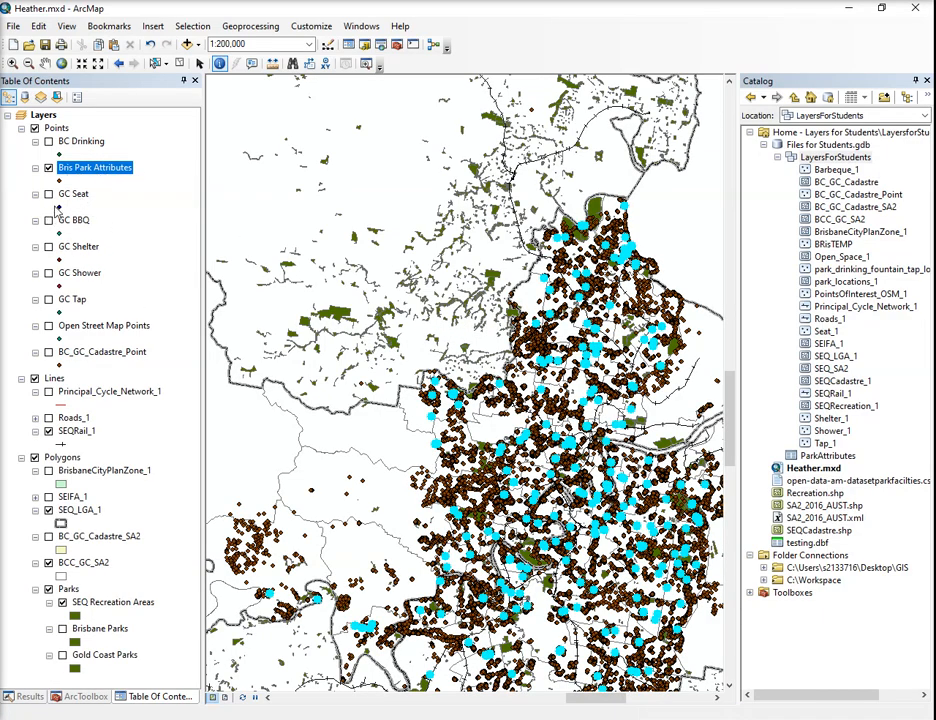
click(181, 63)
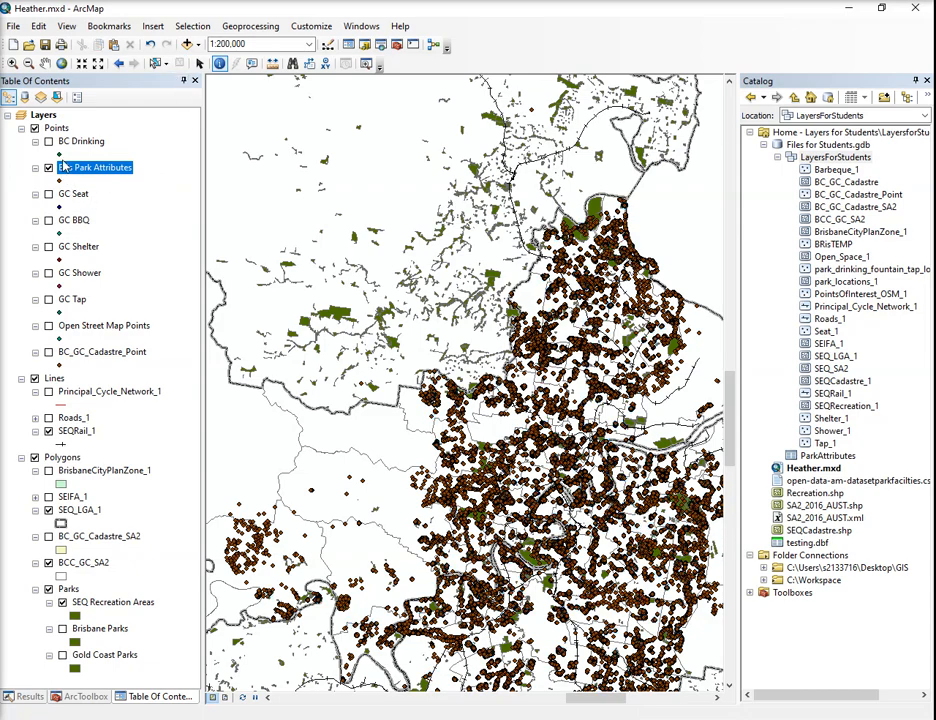
Step: Hide the Bris Park Attributes layer, show the BC Drinking layer and open its attribute table
click(48, 168)
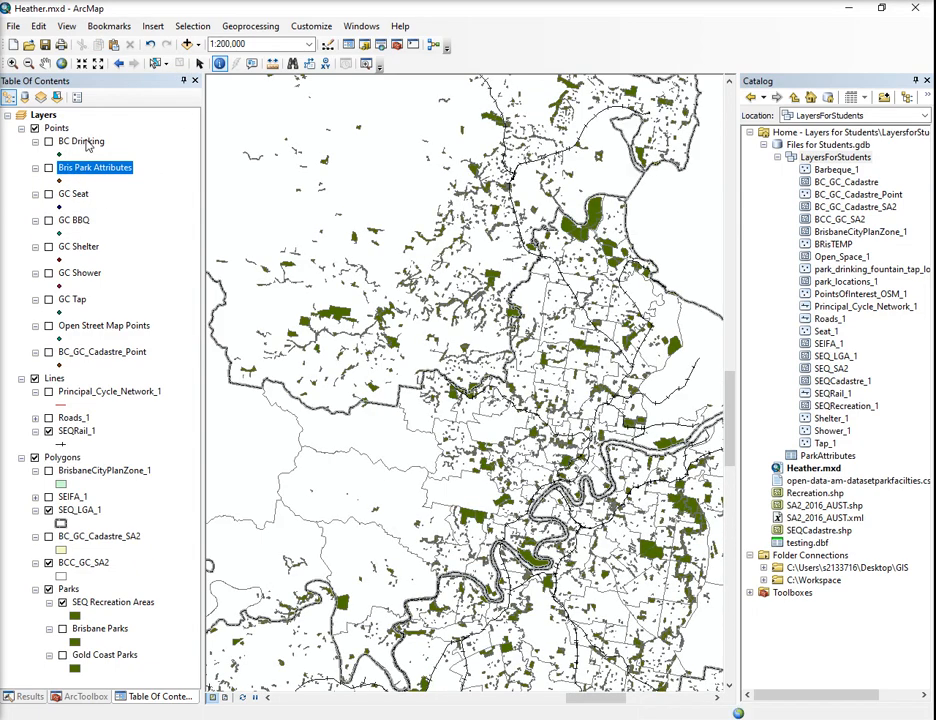
click(48, 141)
right_click(95, 141)
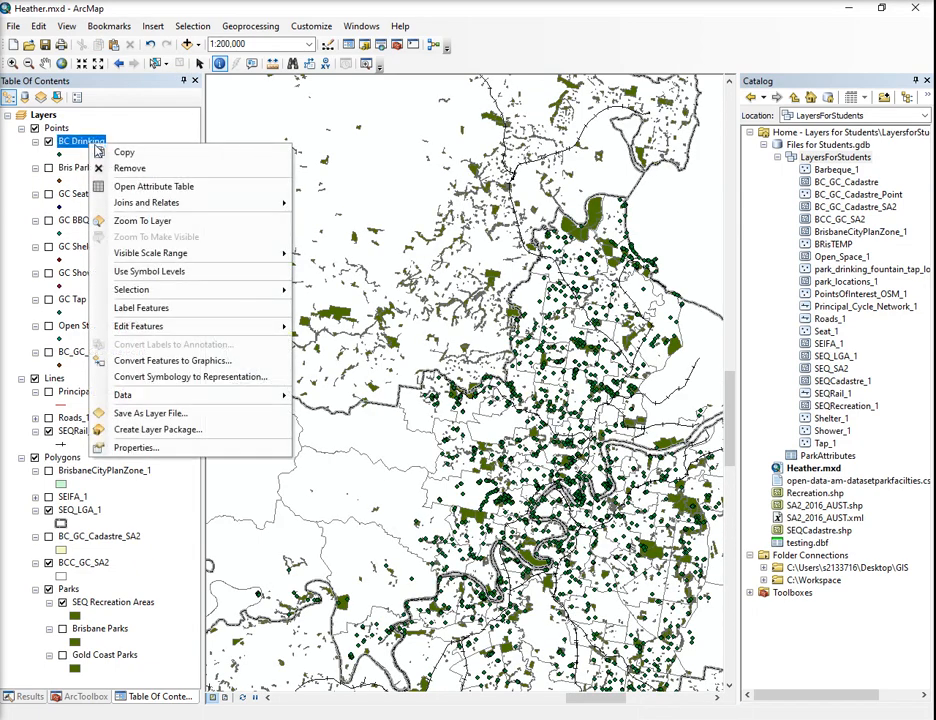
click(152, 184)
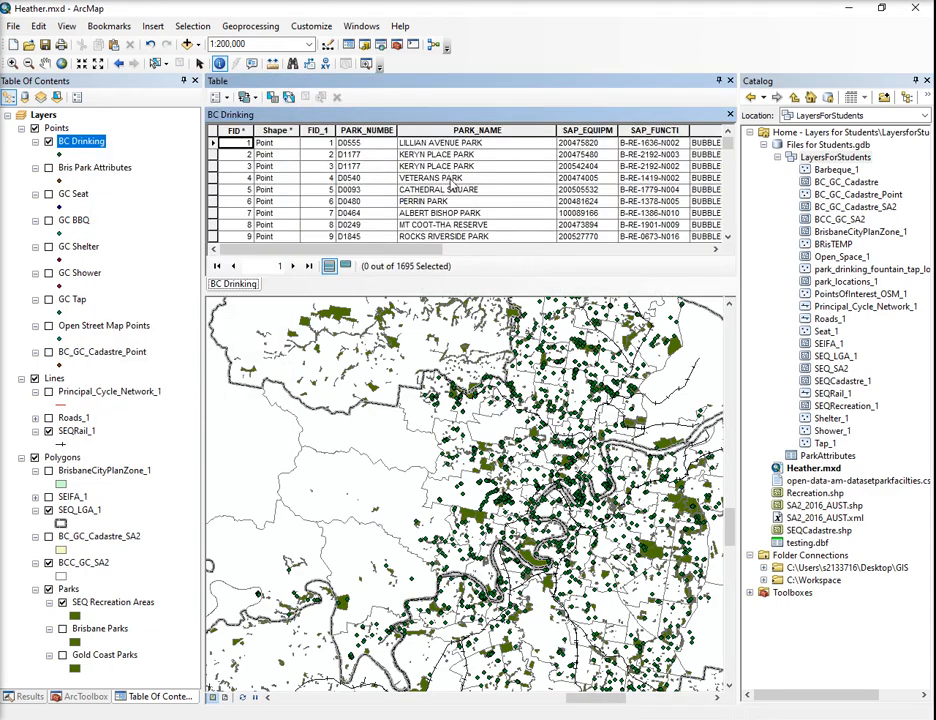
Step: Examine the item types and descriptions in the BC Drinking table, highlight its first record briefly, and close the table
drag(420, 263, 612, 261)
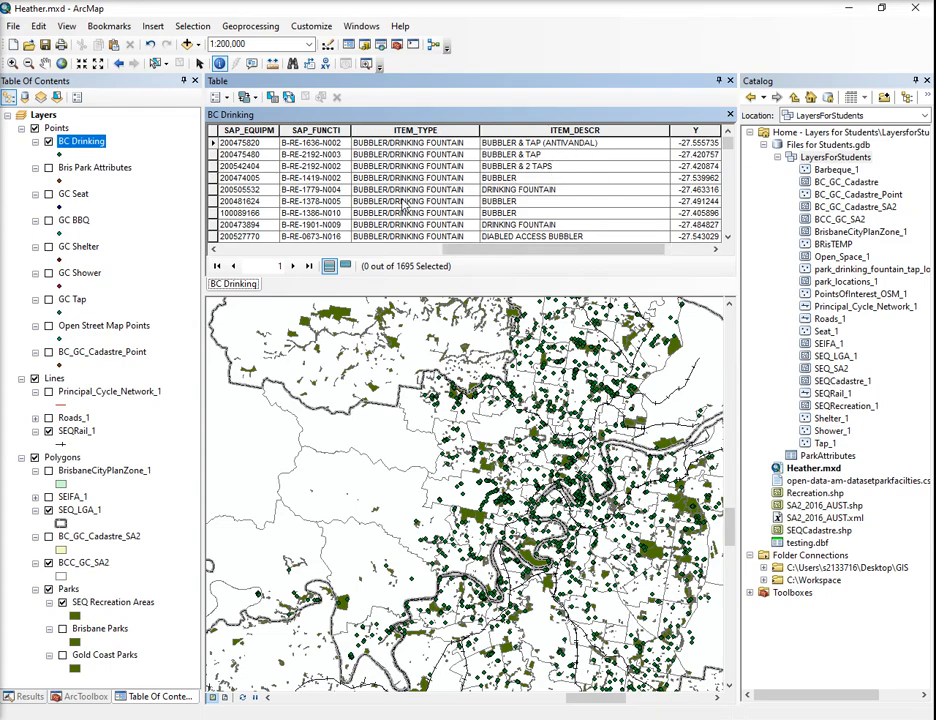
click(213, 143)
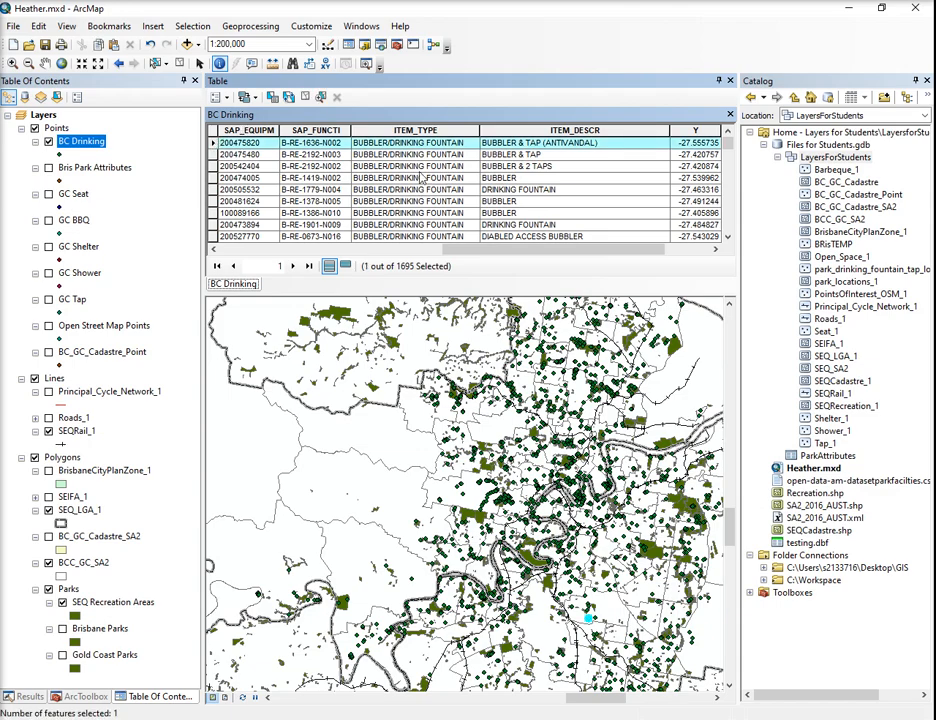
click(305, 97)
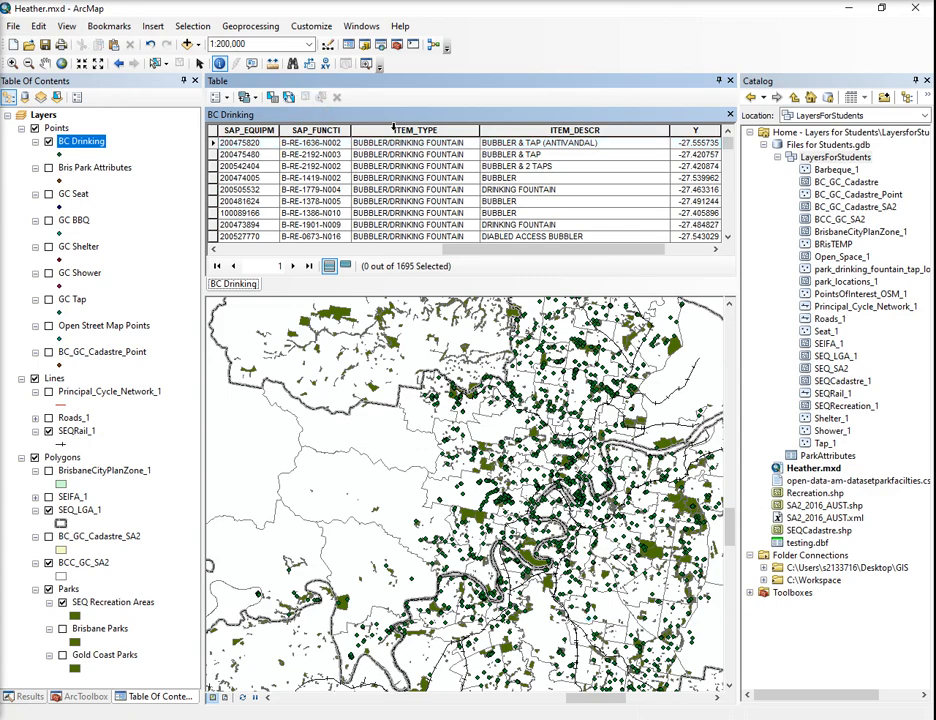
scroll(421, 190, down, 6)
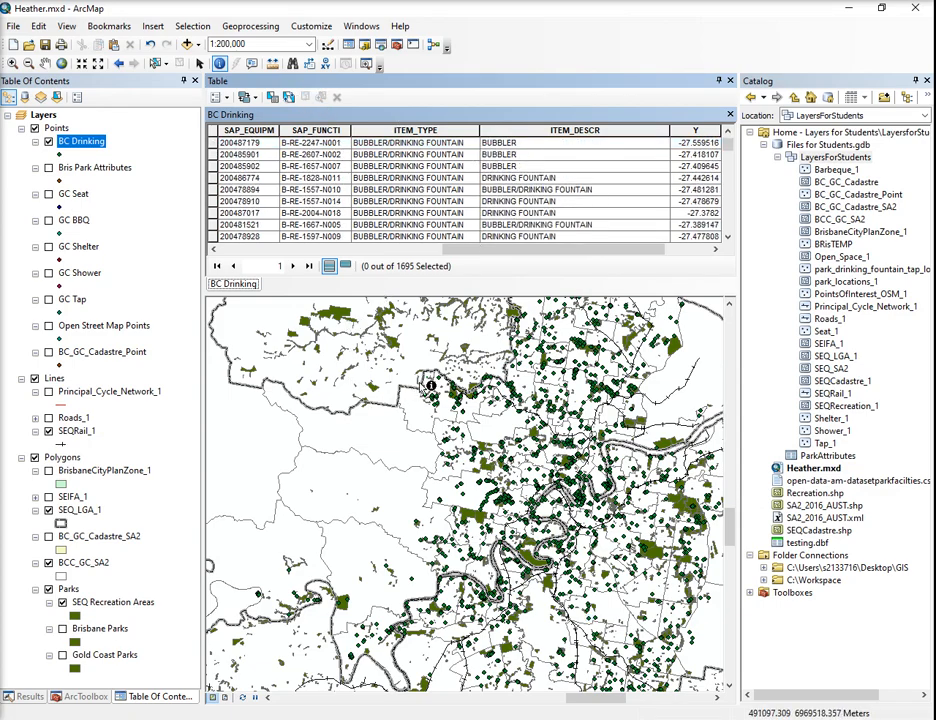
click(730, 81)
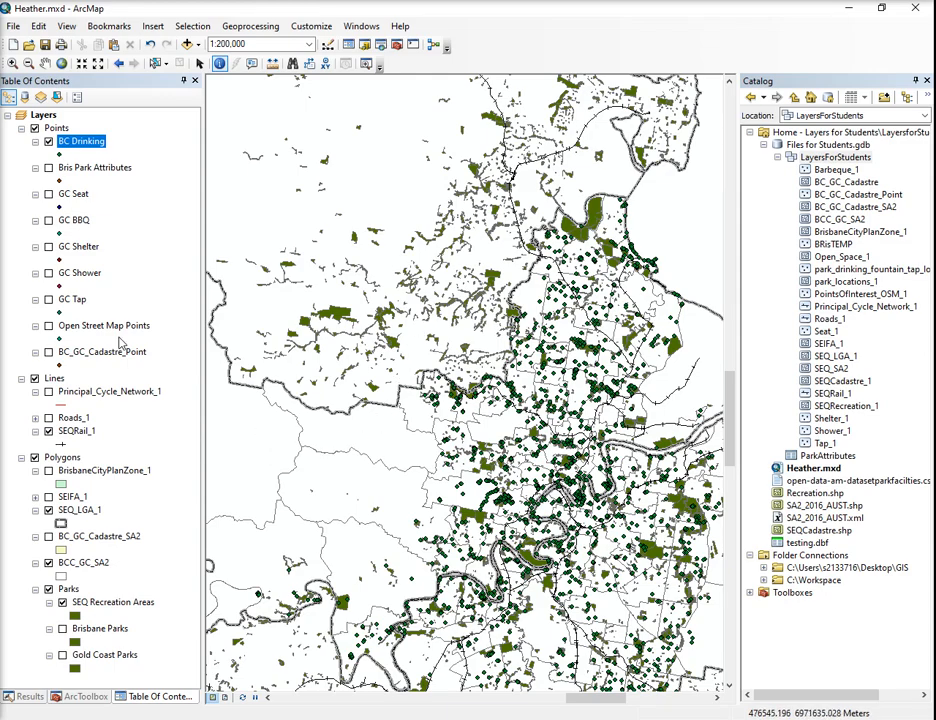
Step: Show the Open Street Map Points layer and open its attribute table
click(48, 326)
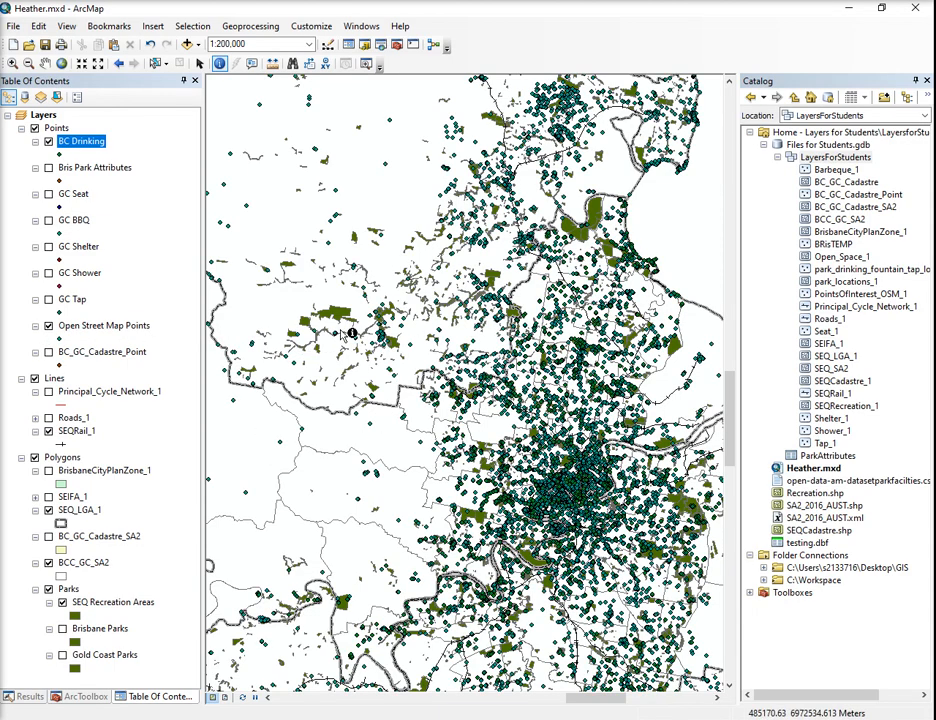
right_click(118, 327)
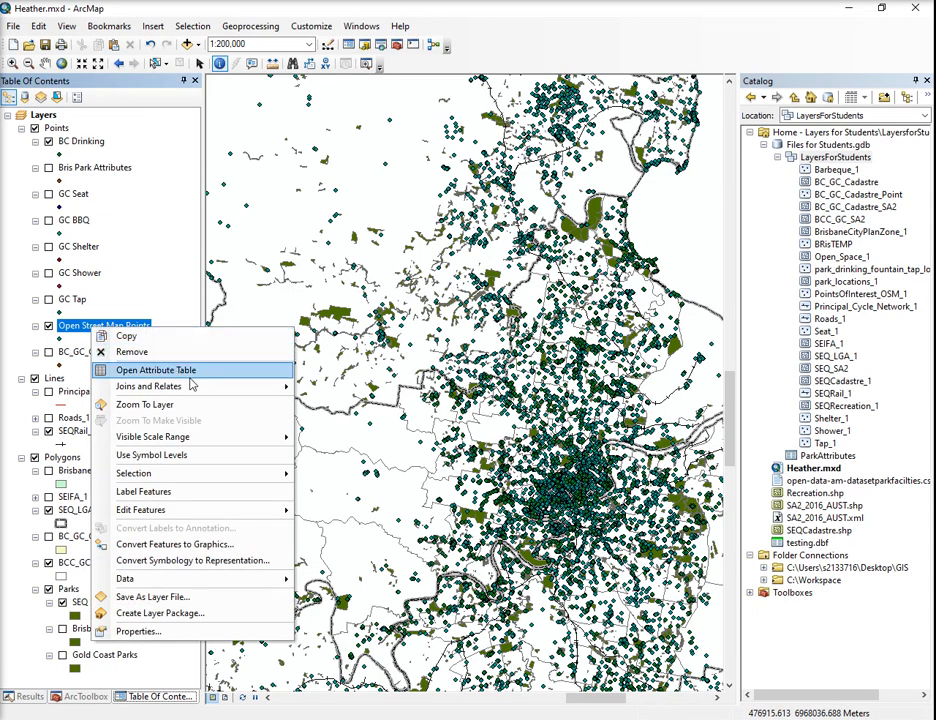
click(150, 372)
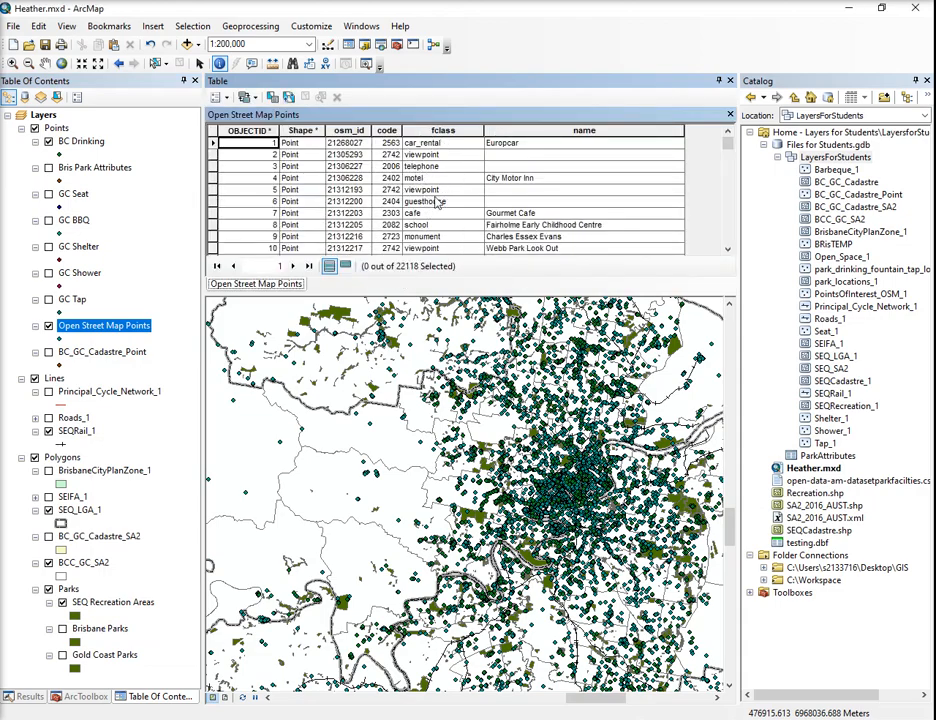
Step: Set up a selection by attributes on Open Street Map Points and start the expression with fclass =
click(187, 28)
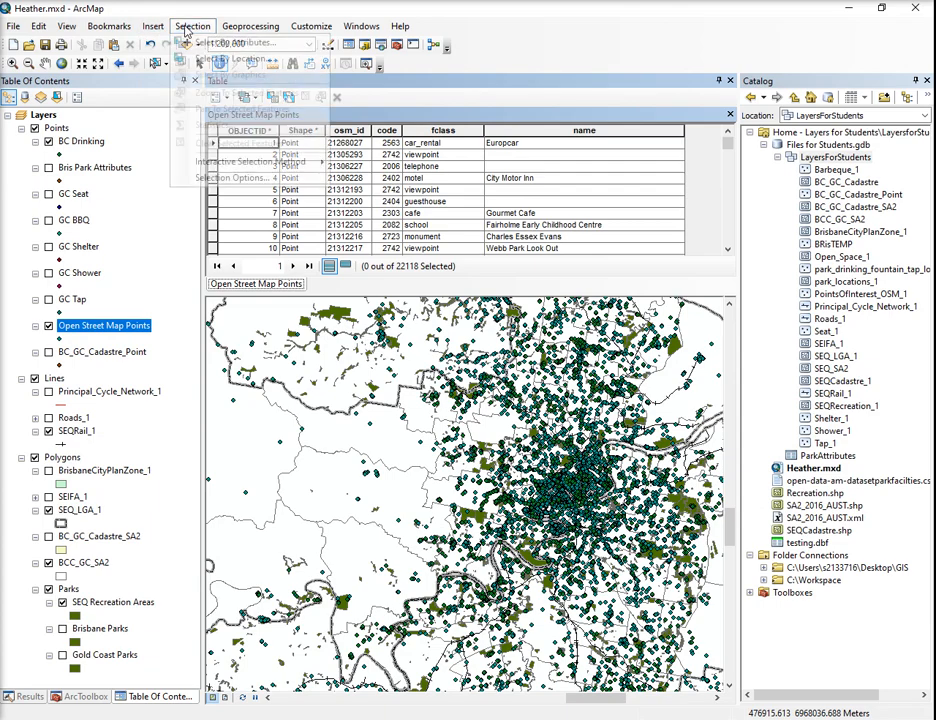
click(198, 42)
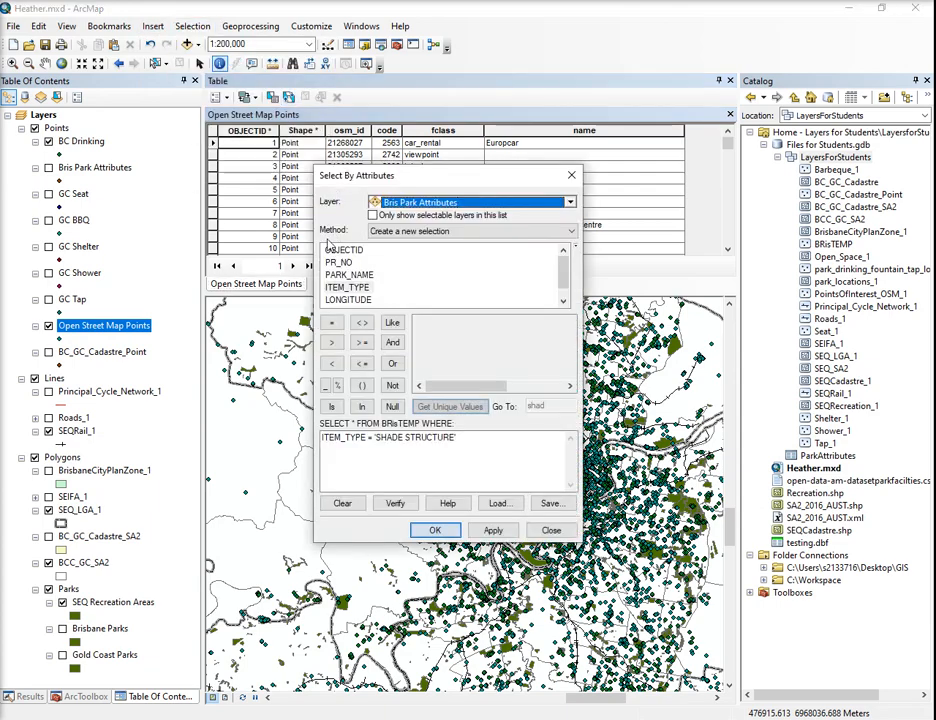
click(445, 204)
click(440, 300)
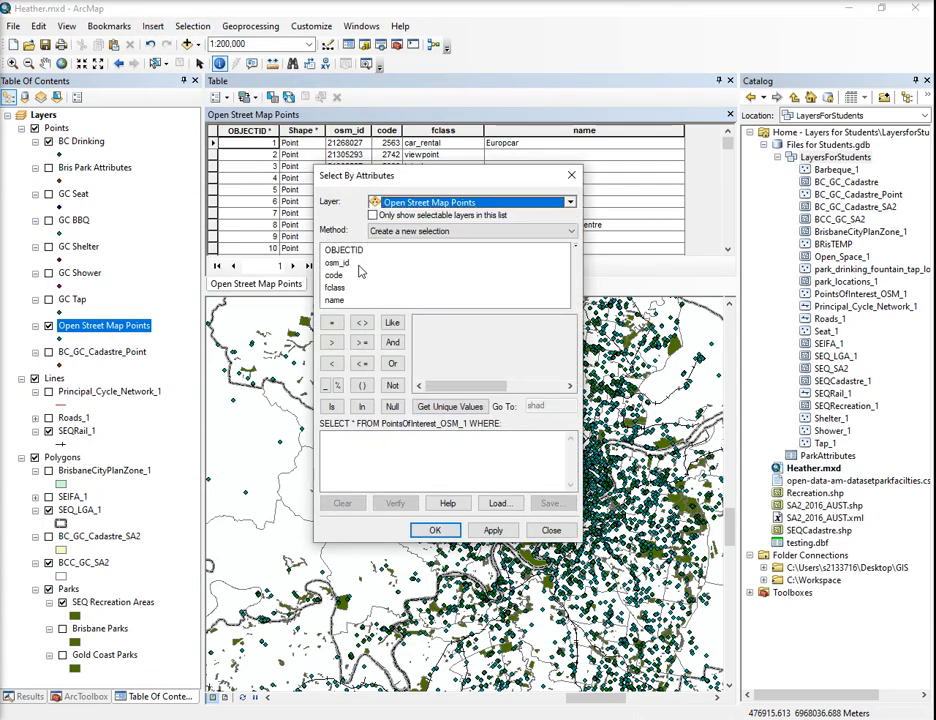
double_click(335, 287)
click(331, 322)
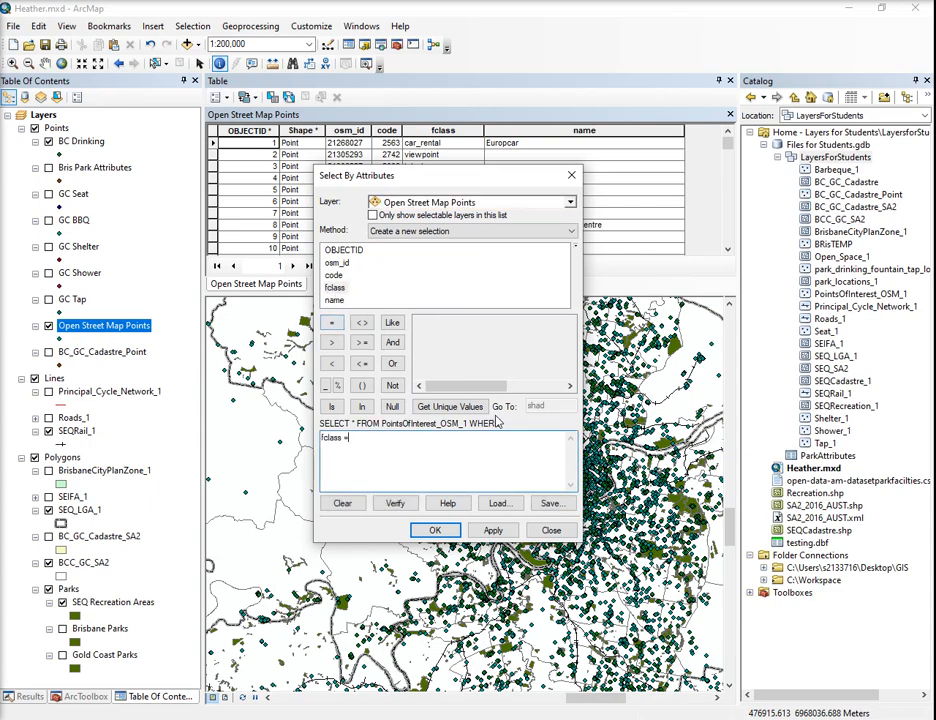
Step: List the unique fclass values, complete the expression as fclass = 'drinking_water' and run the selection
click(471, 407)
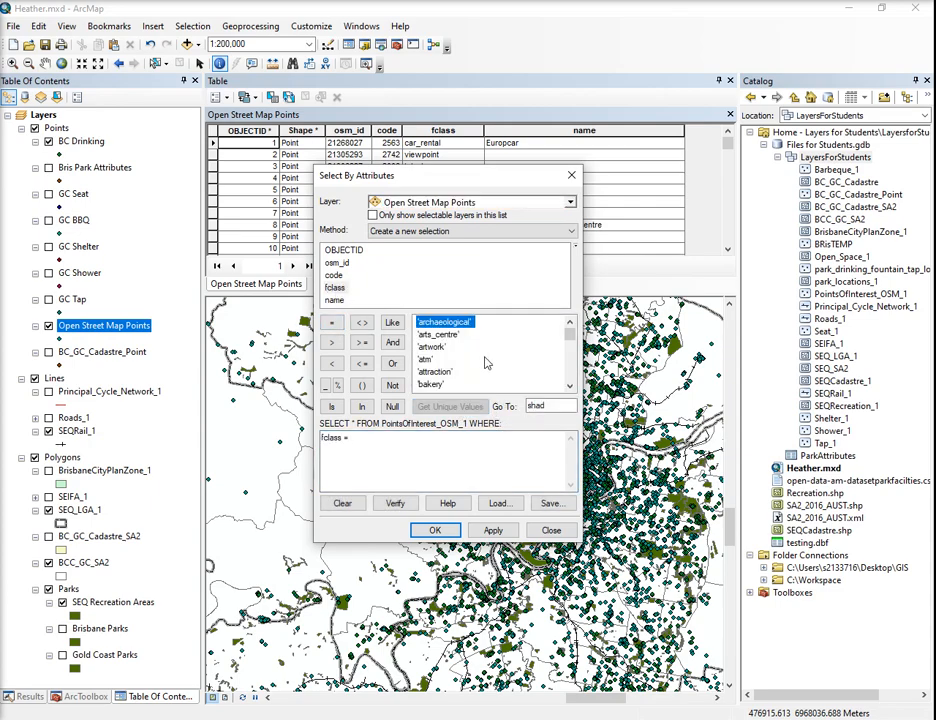
scroll(487, 362, down, 7)
scroll(483, 367, down, 5)
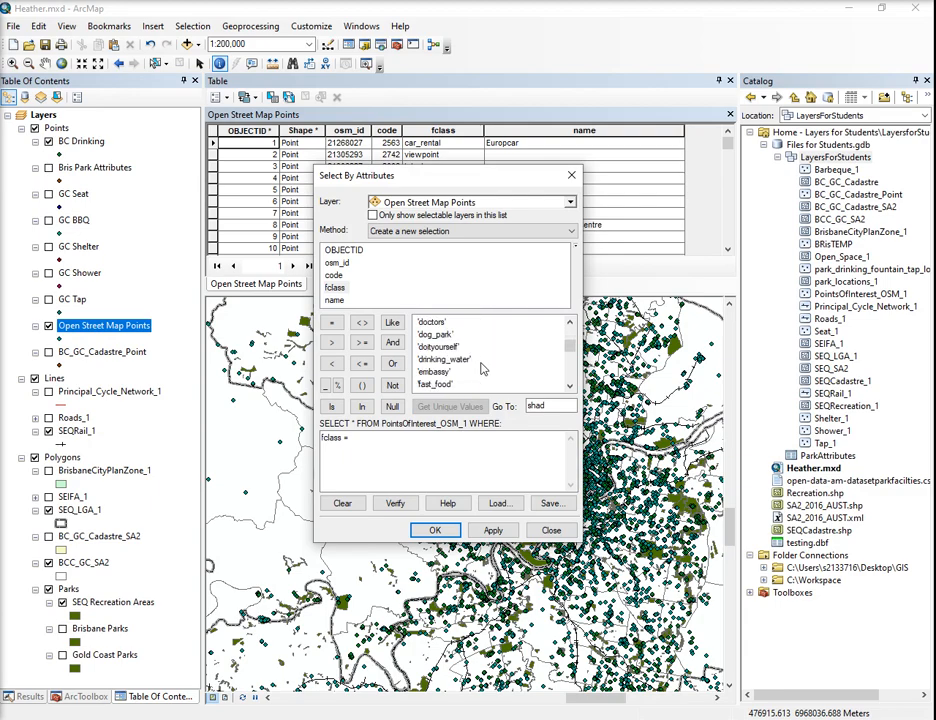
double_click(433, 360)
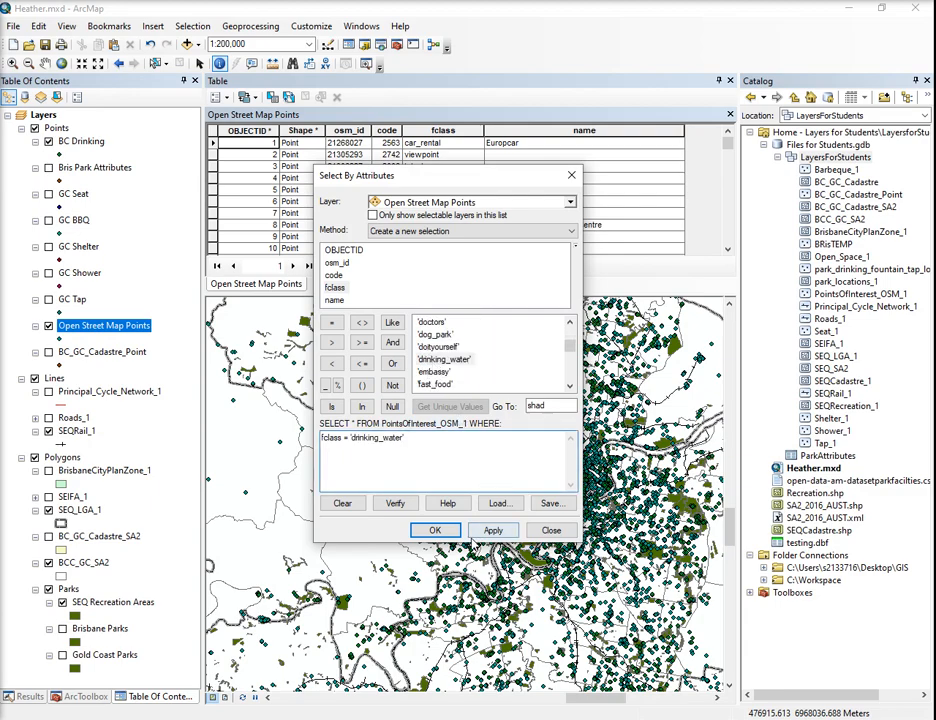
click(436, 530)
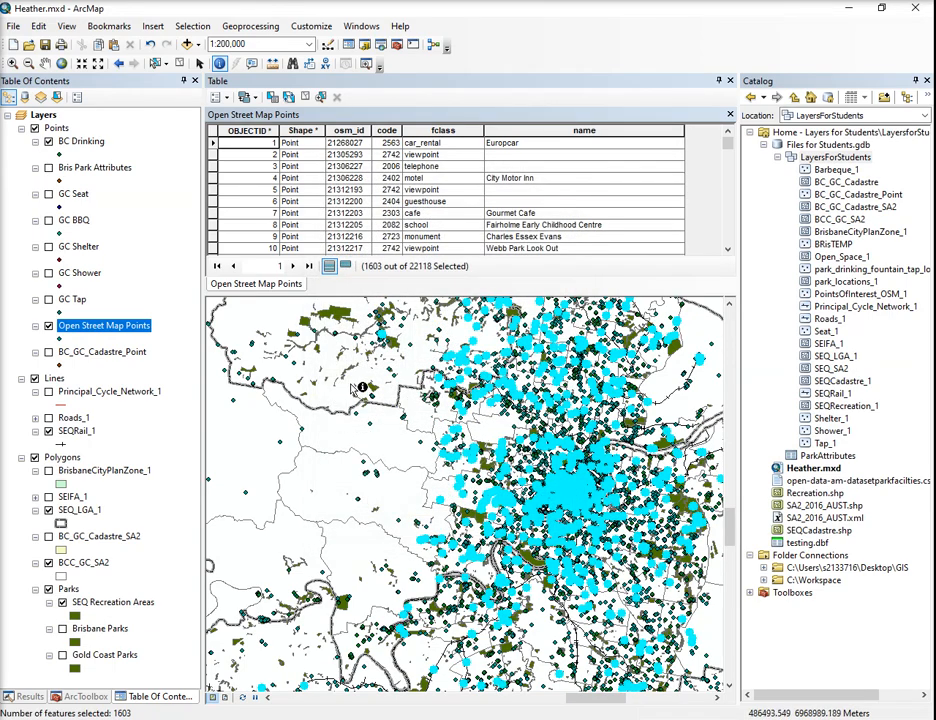
Step: Change the BC Drinking point symbol to Asterisk 3 to distinguish it from the selected Open Street Map points in north-western Brisbane
click(12, 64)
drag(388, 372, 549, 496)
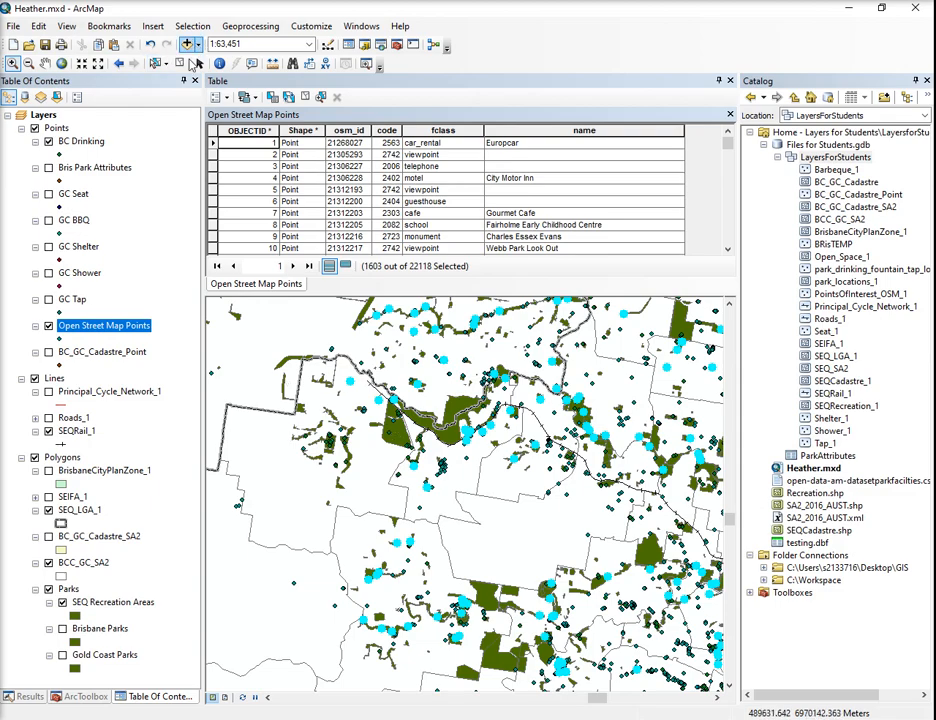
click(48, 141)
click(59, 154)
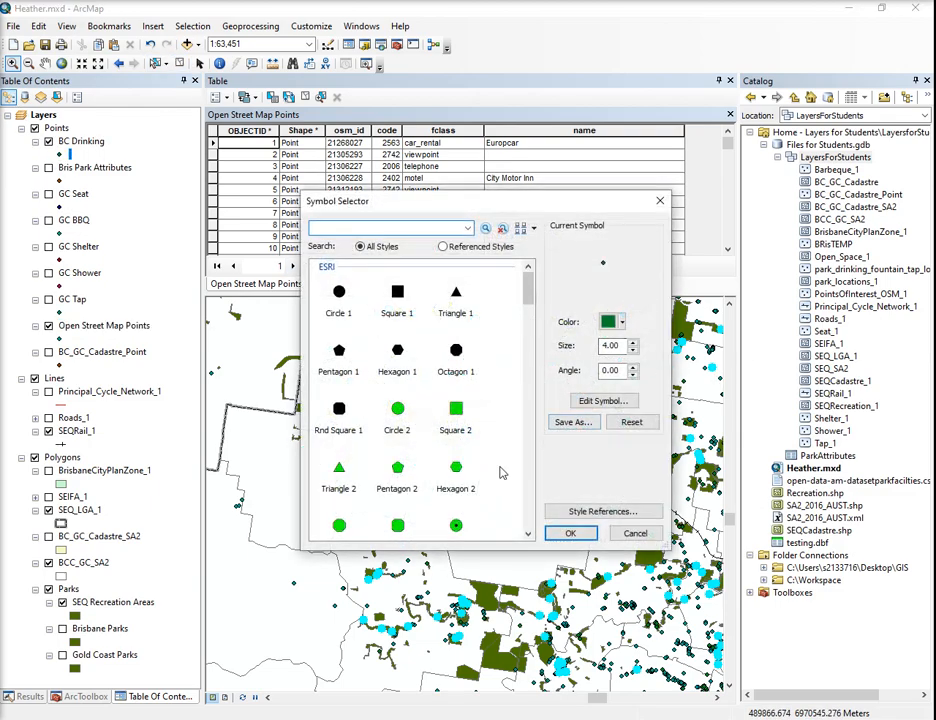
scroll(497, 472, down, 5)
scroll(497, 472, down, 6)
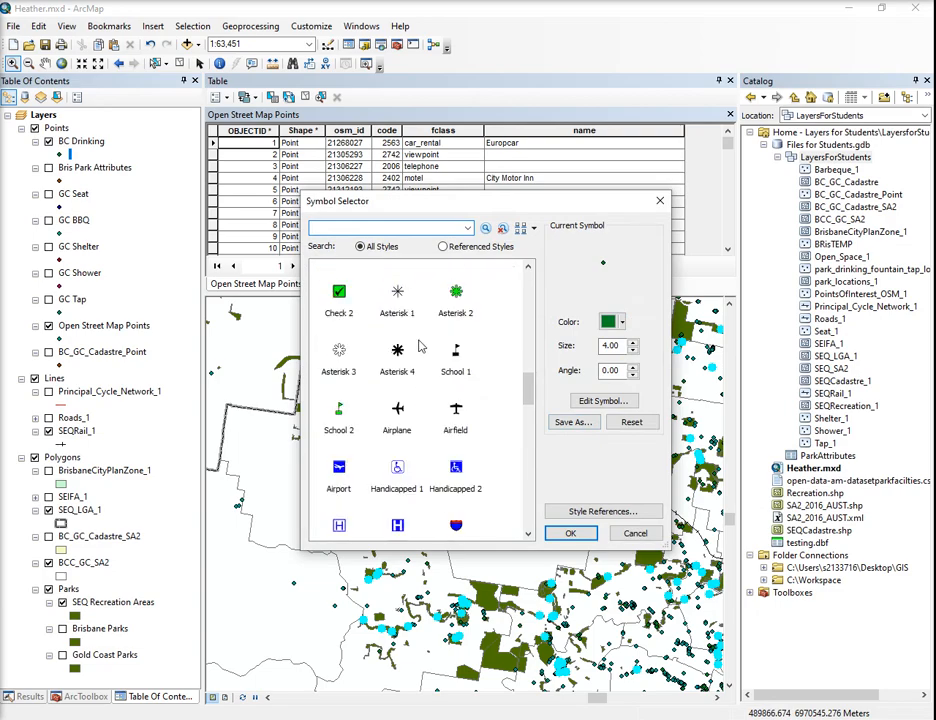
click(339, 350)
click(570, 533)
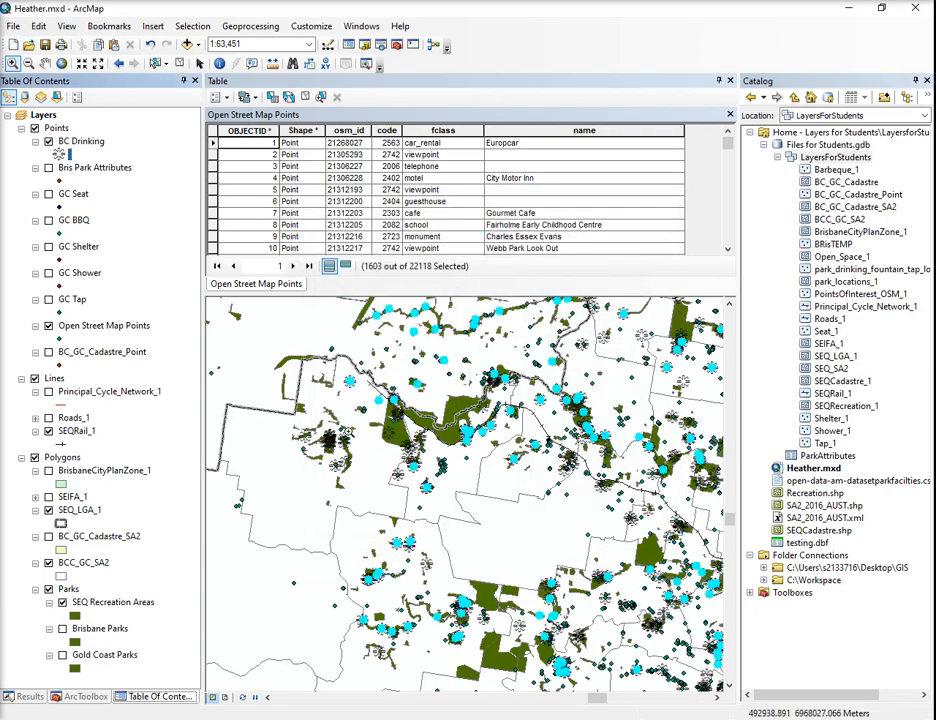
Step: Compare the drinking fountain symbols with the highlighted points along the north-western Brisbane boundary, and clear the drinking water selection
drag(322, 355, 493, 547)
drag(320, 325, 368, 382)
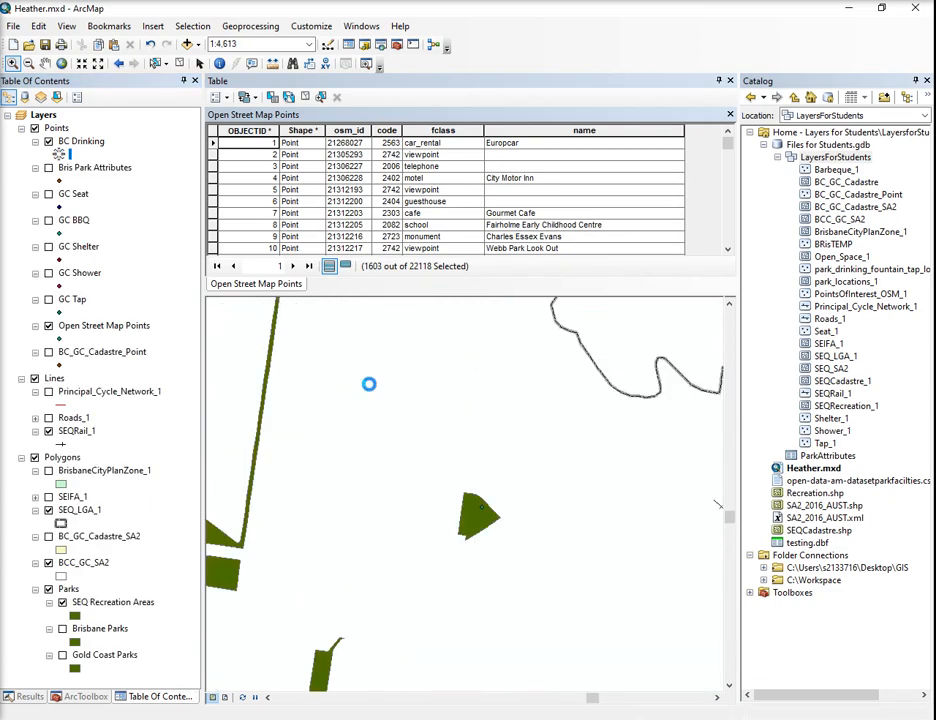
scroll(531, 526, up, 4)
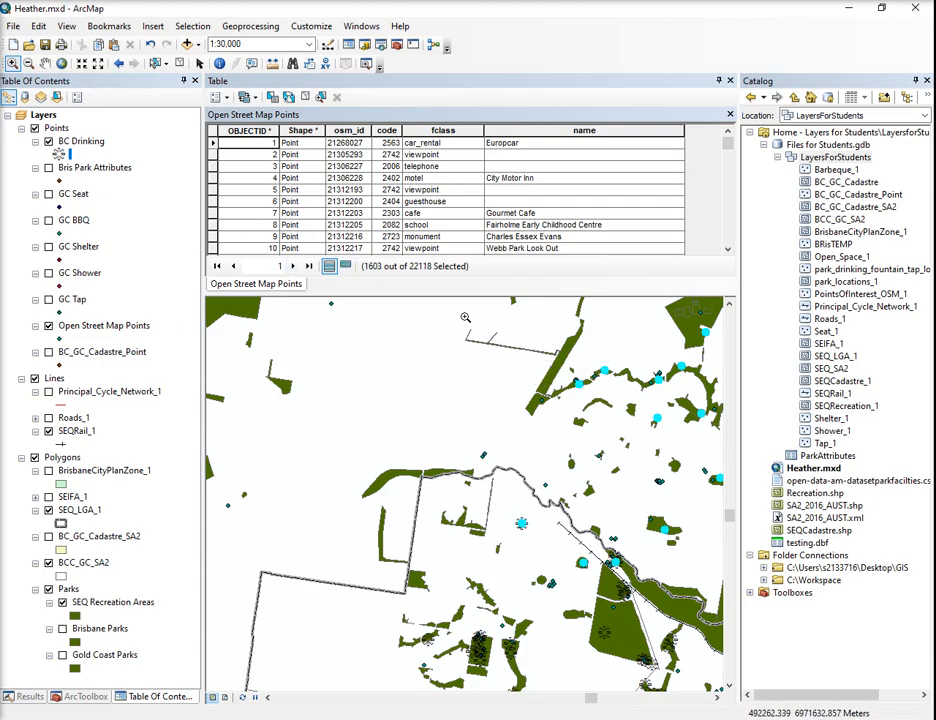
click(180, 63)
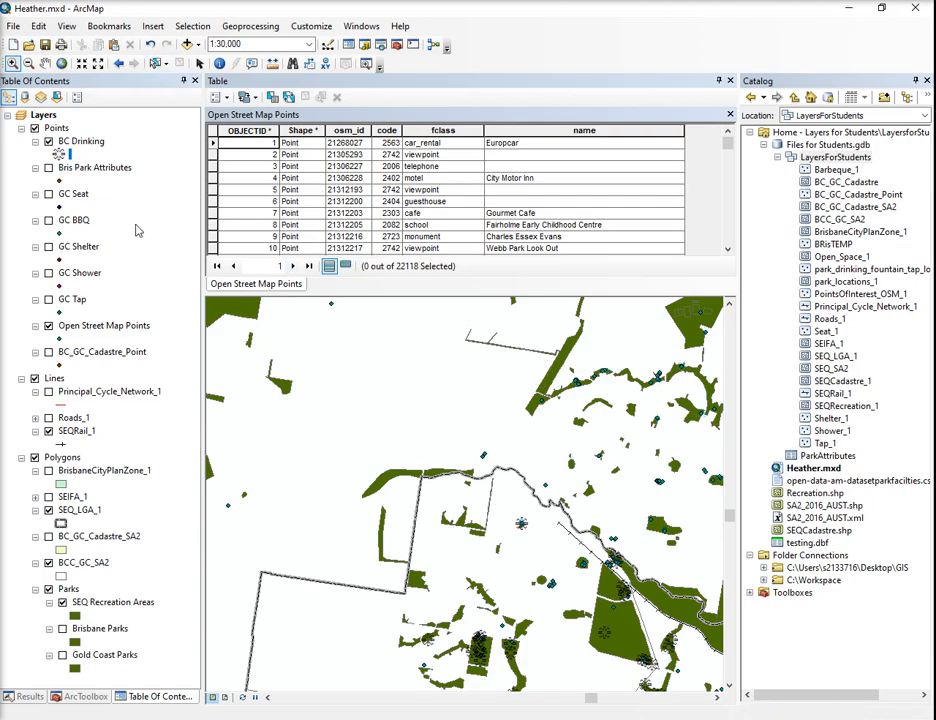
Step: Change the BC Drinking symbol to Circle 1 at size 4 and close the Open Street Map Points table
click(62, 154)
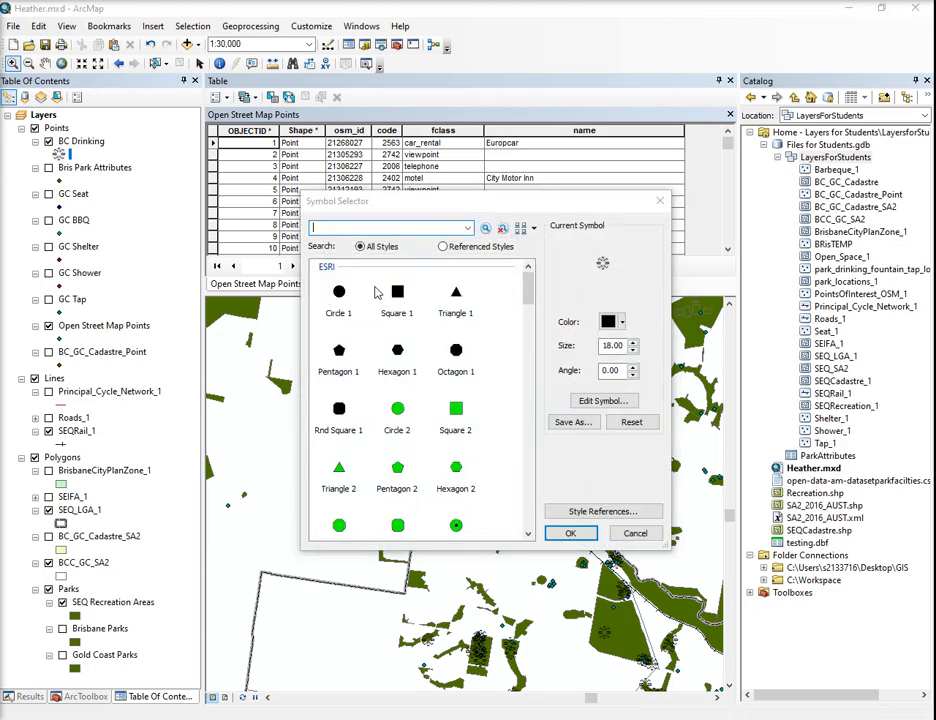
click(339, 295)
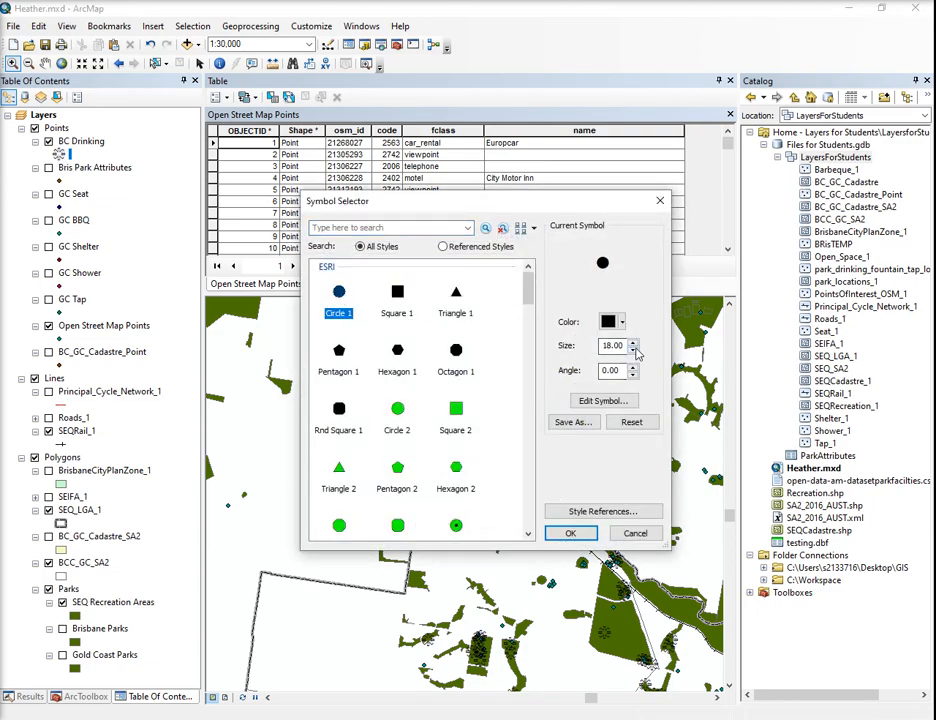
click(634, 349)
click(634, 349)
click(634, 349)
click(634, 349)
click(634, 349)
click(634, 349)
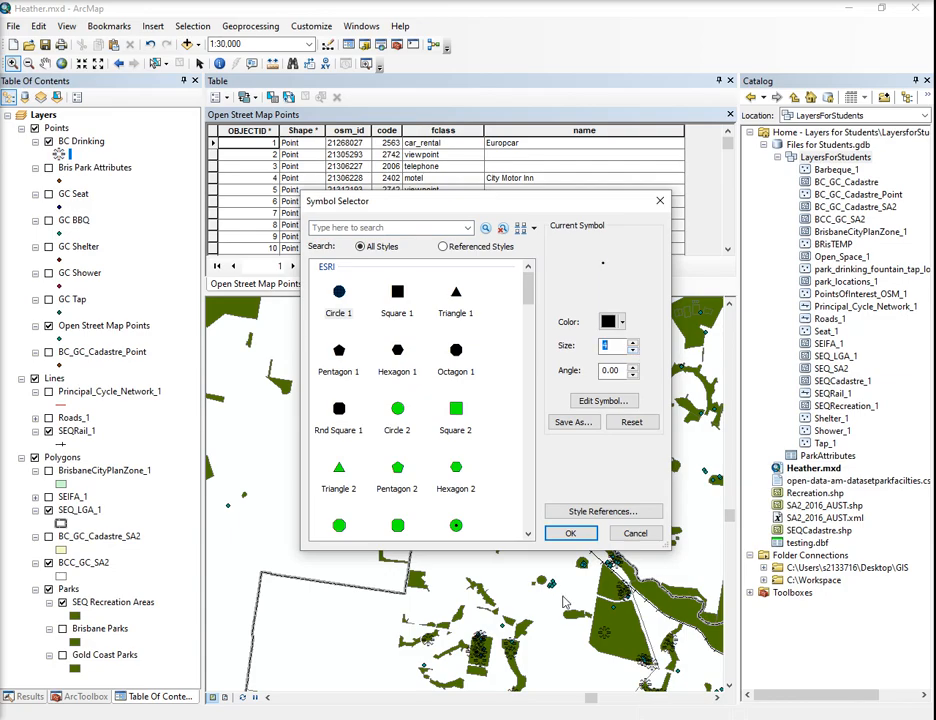
click(570, 533)
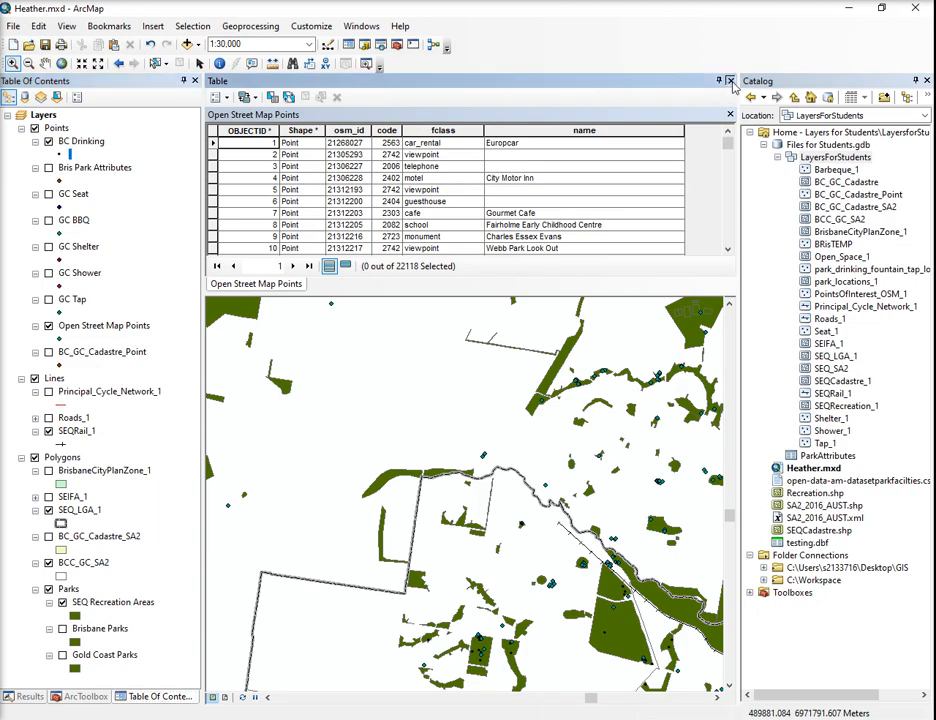
click(729, 81)
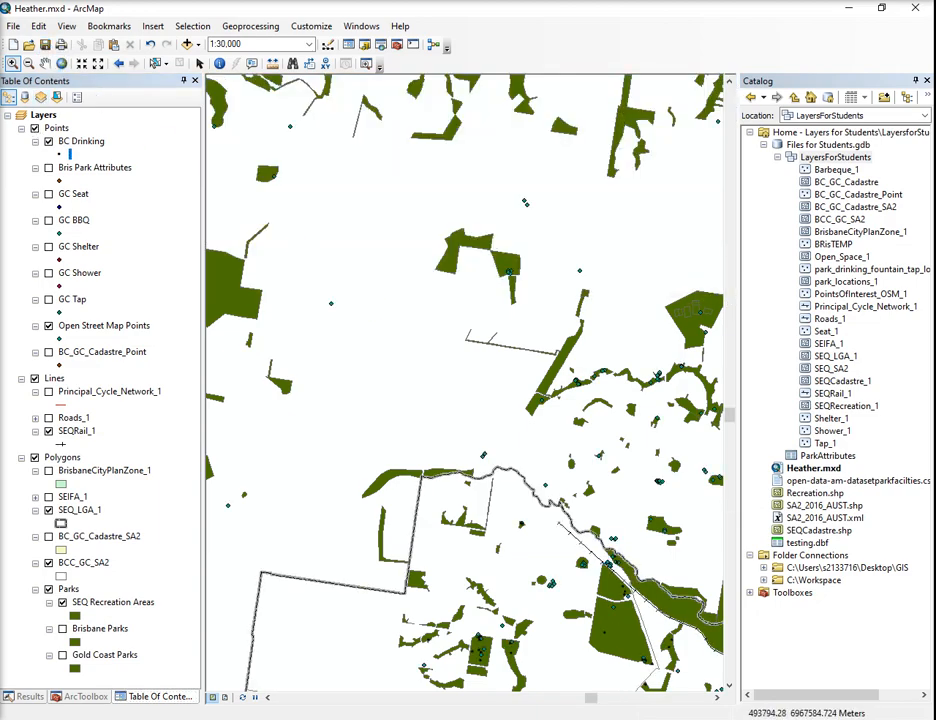